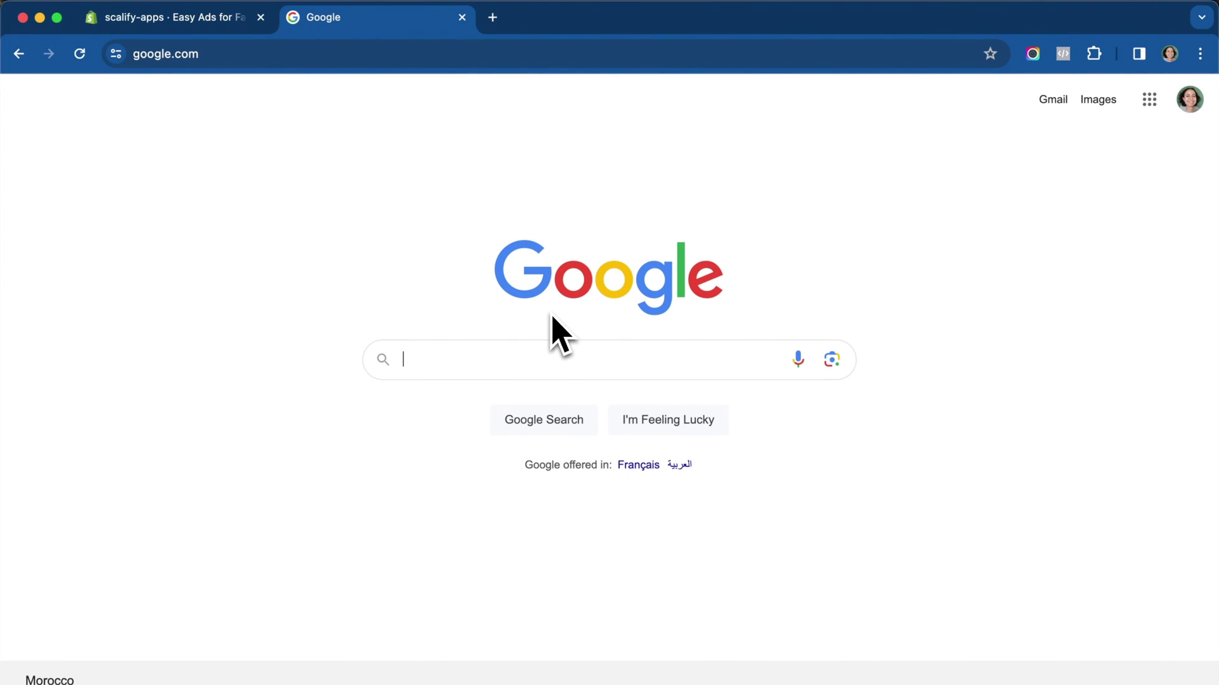
# Step: Return to the Easy Ads app tab in the browser
pyautogui.click(215, 27)
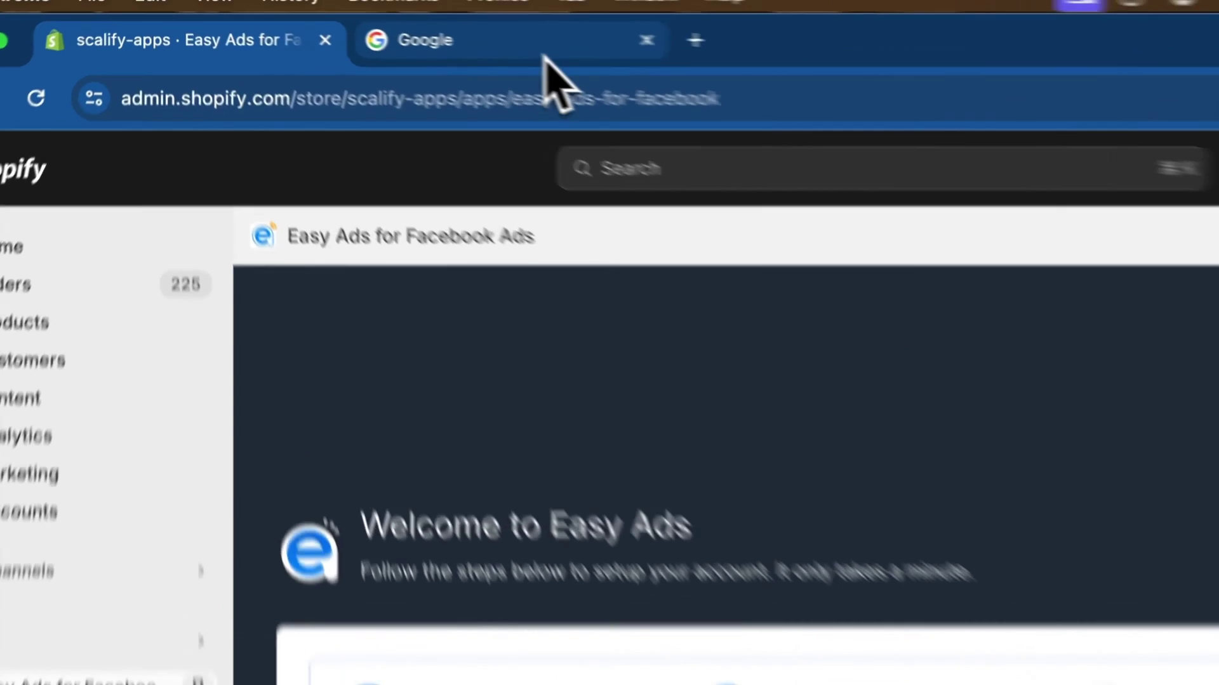
# Step: Load facebook.com in the Google tab, log in with the saved profile, and start a new tab
pyautogui.click(404, 24)
pyautogui.click(360, 55)
pyautogui.write('facebook.com')
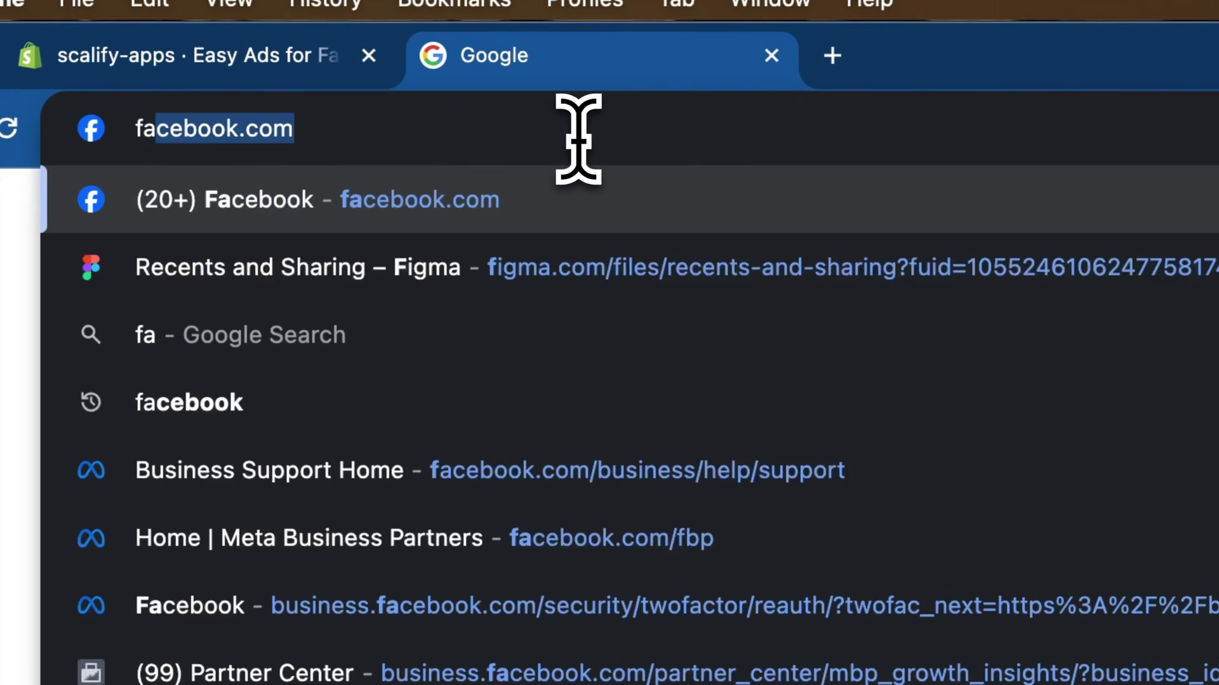
pyautogui.press('Return')
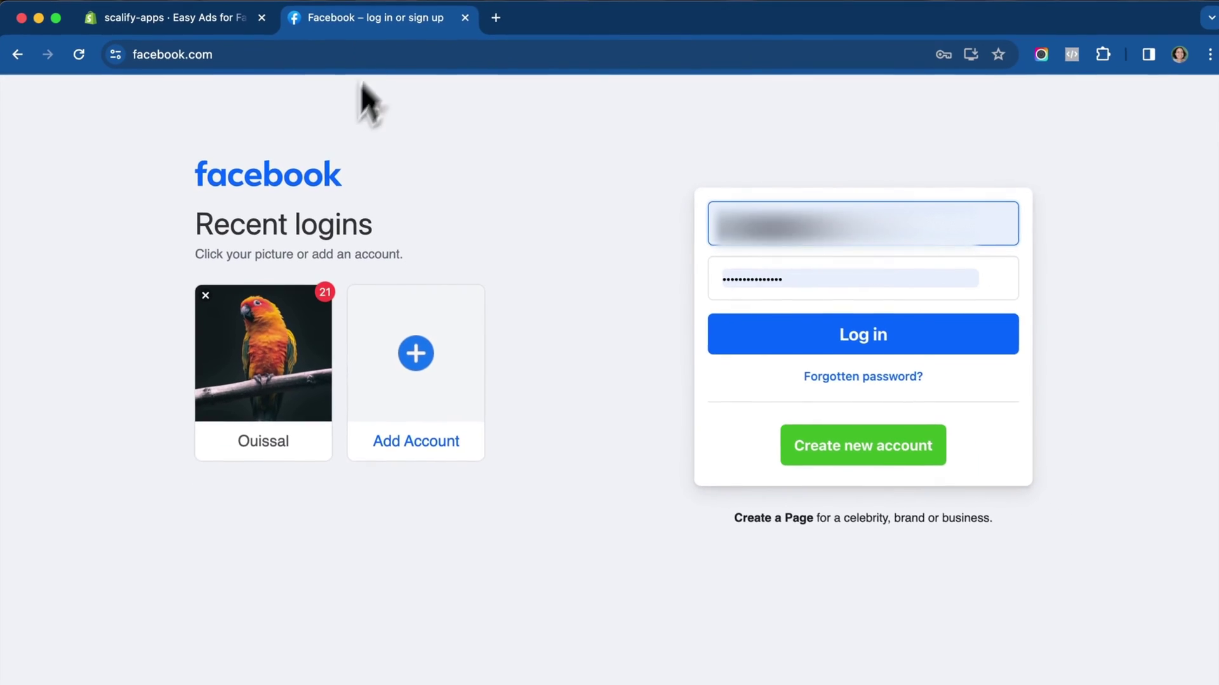
pyautogui.click(297, 348)
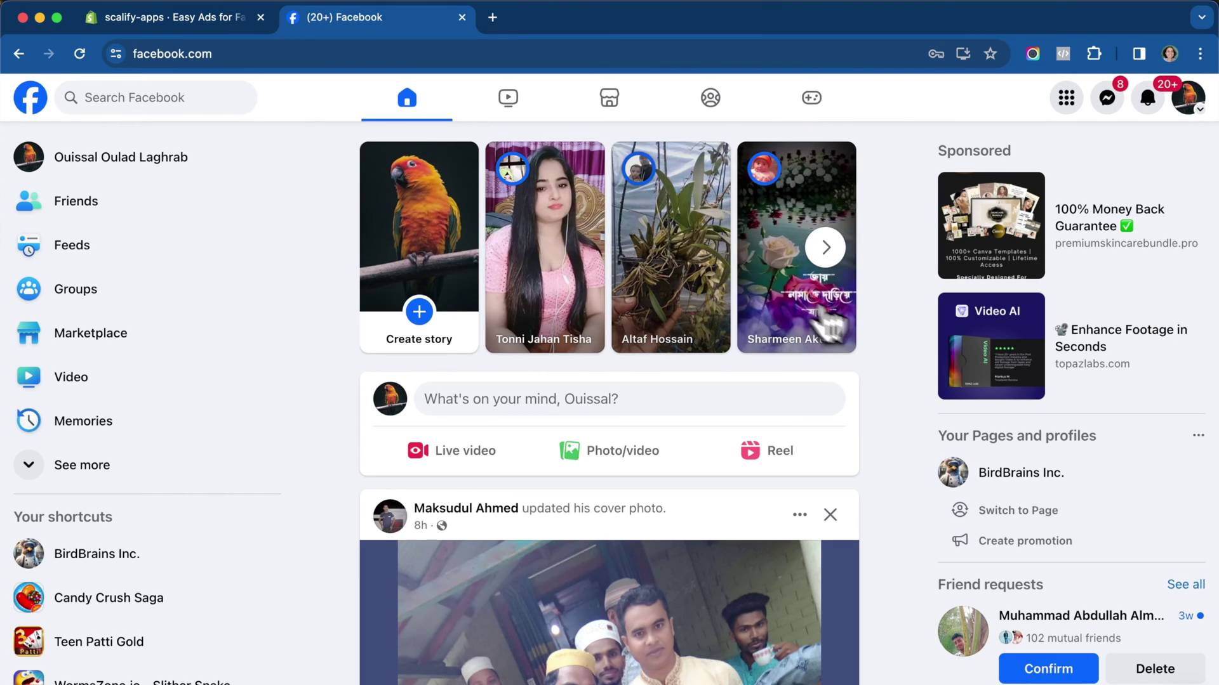
pyautogui.click(495, 18)
pyautogui.write('business.facebook.com/overview')
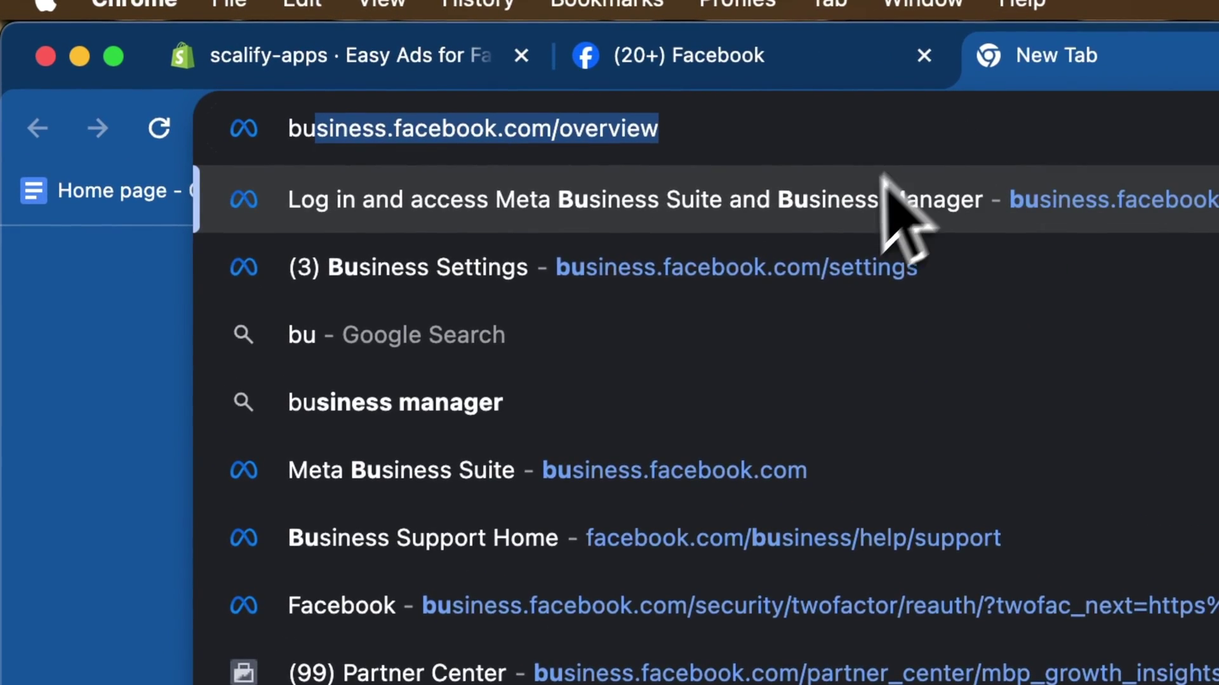
# Step: Check in Meta Business Settings that the Example dataset's connected assets include the Example ad account, then go back to Easy Ads
pyautogui.click(794, 267)
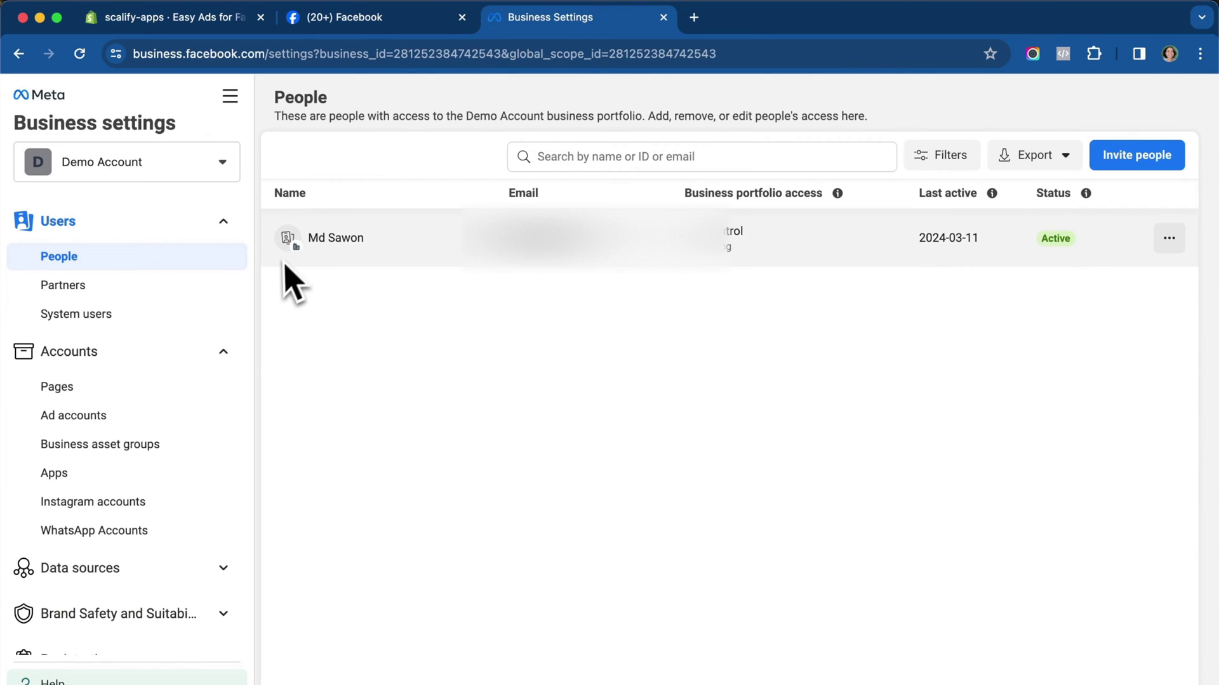
pyautogui.click(190, 417)
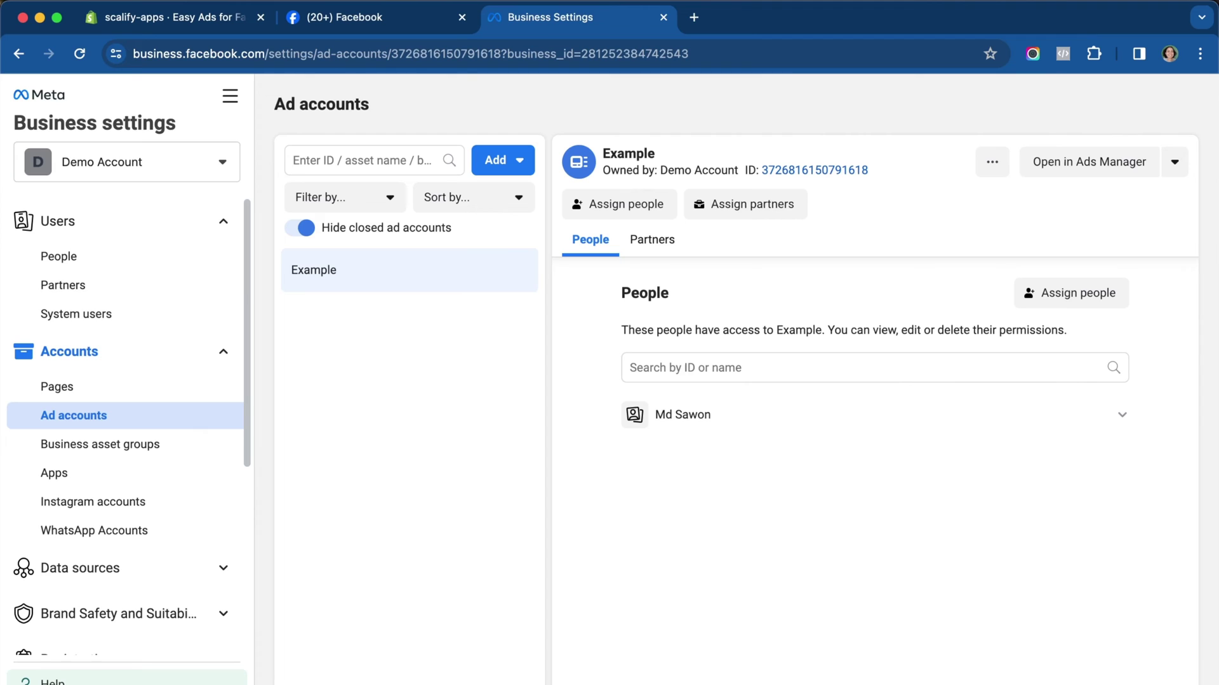
pyautogui.scroll(-3, 129, 428)
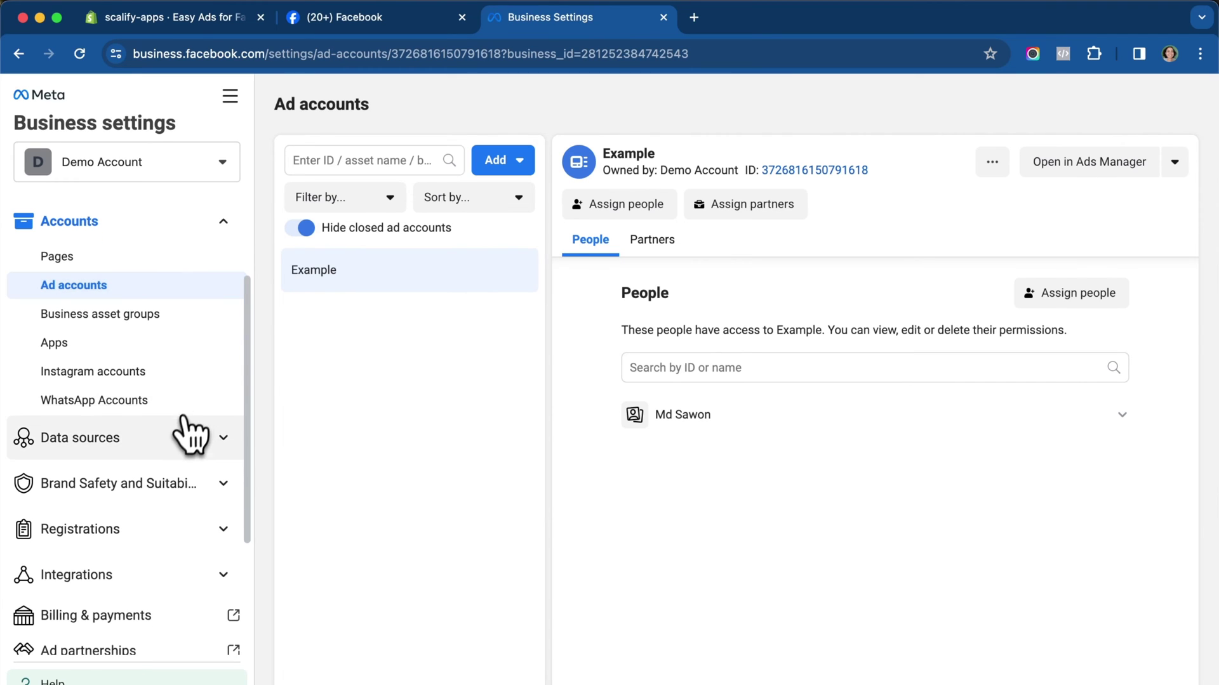
pyautogui.click(175, 437)
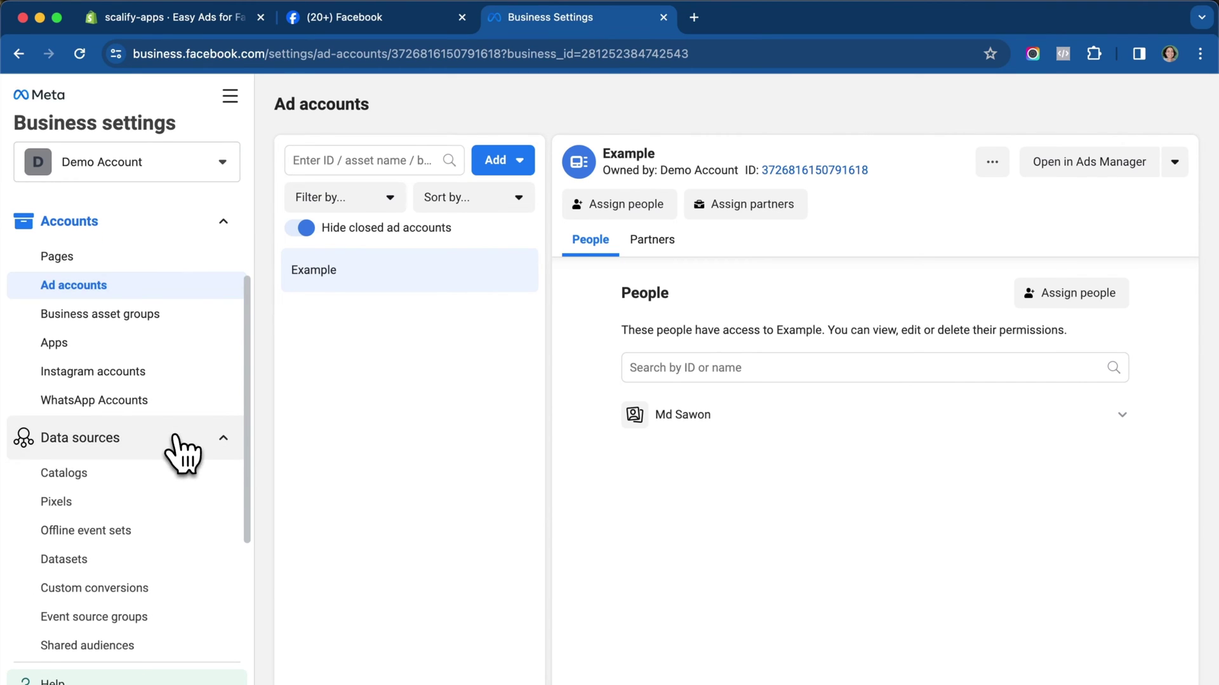
pyautogui.click(150, 566)
pyautogui.scroll(-4, 152, 571)
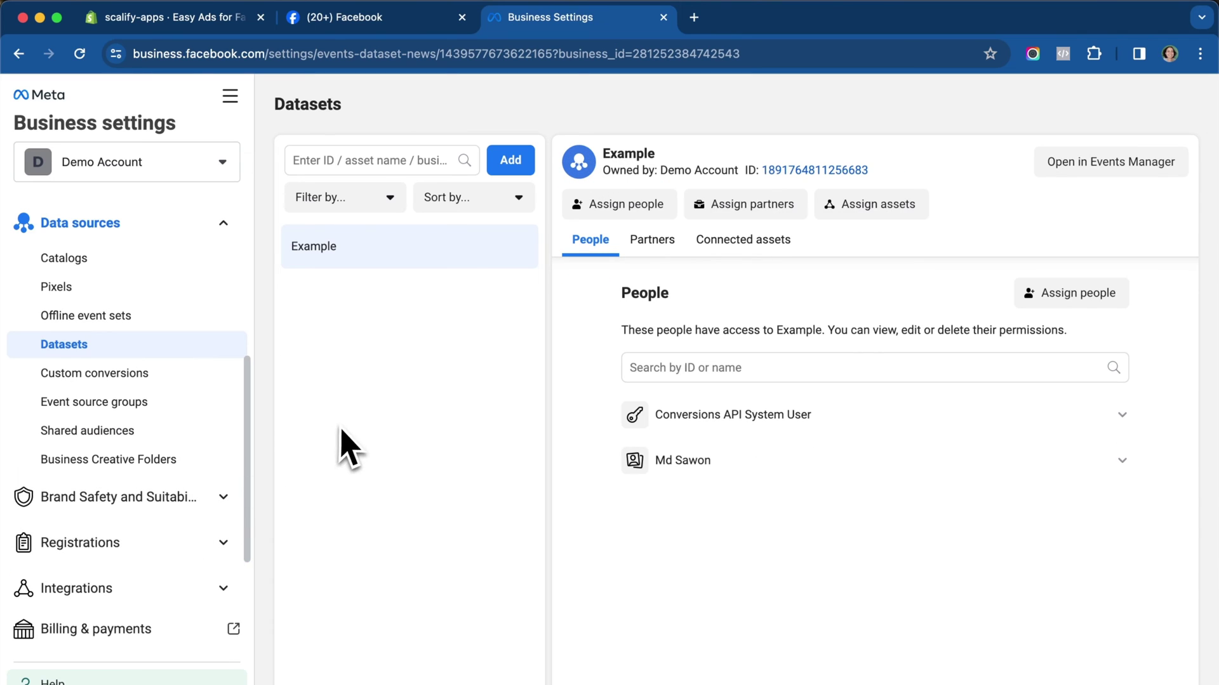
pyautogui.click(769, 250)
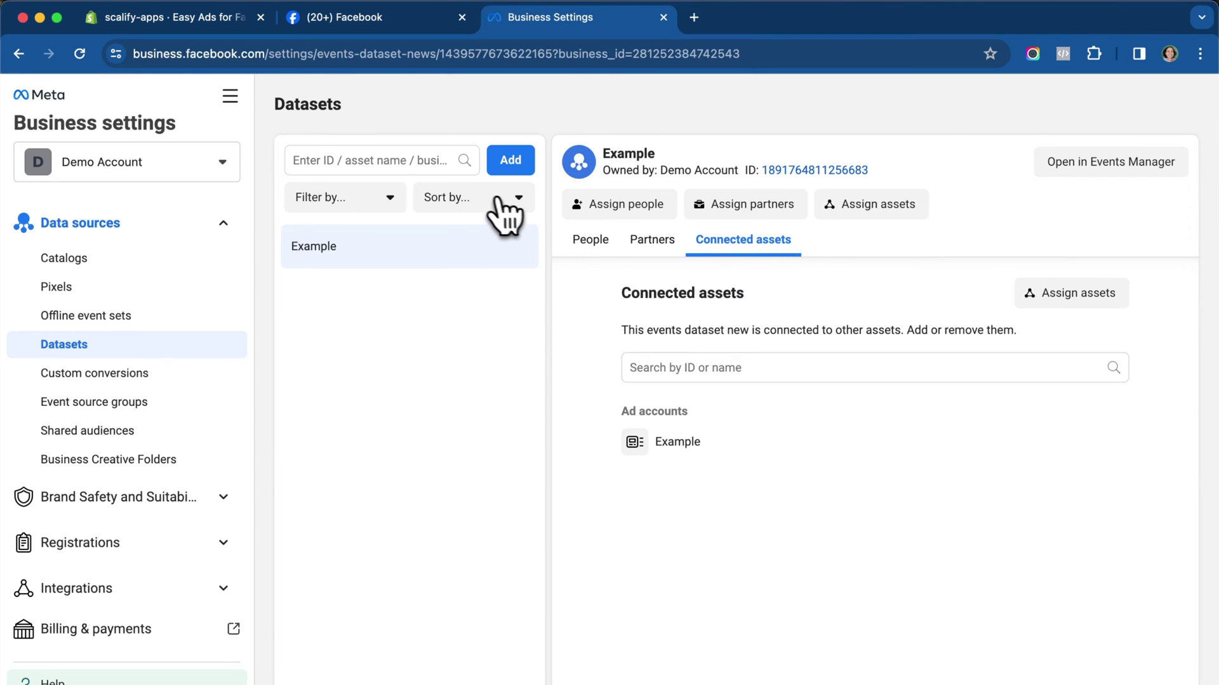
pyautogui.click(190, 19)
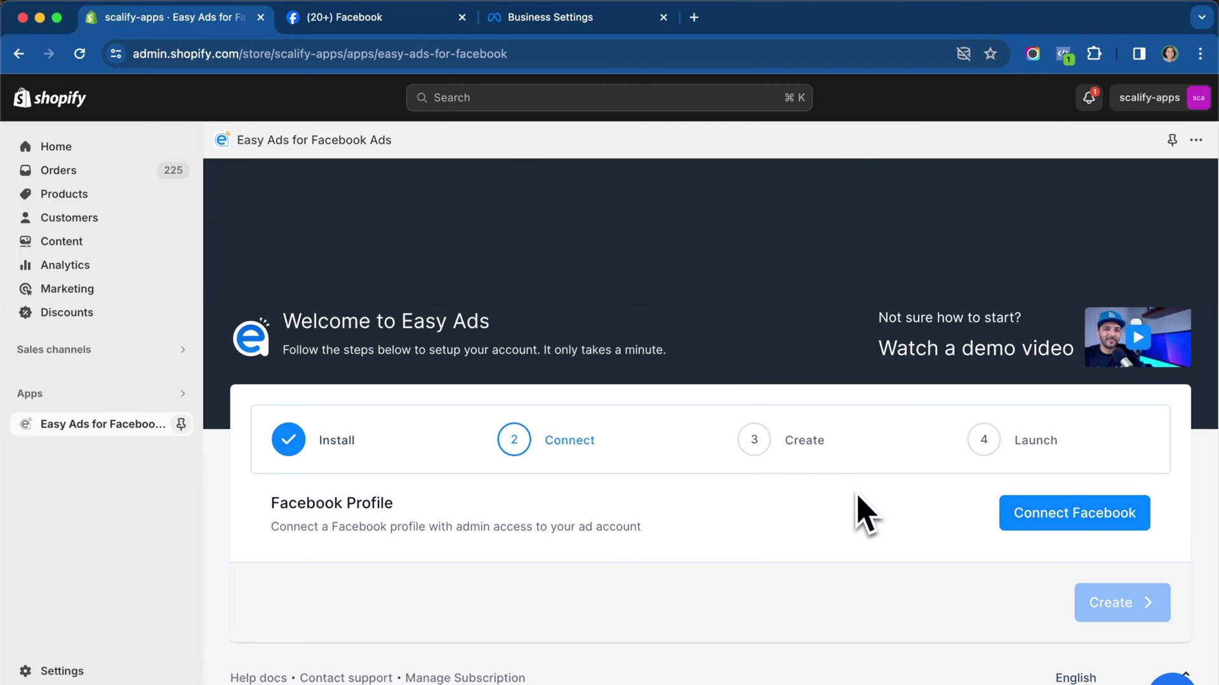
# Step: Connect the Facebook profile to Easy Ads and go to add a payment method for the ad account
pyautogui.click(1051, 521)
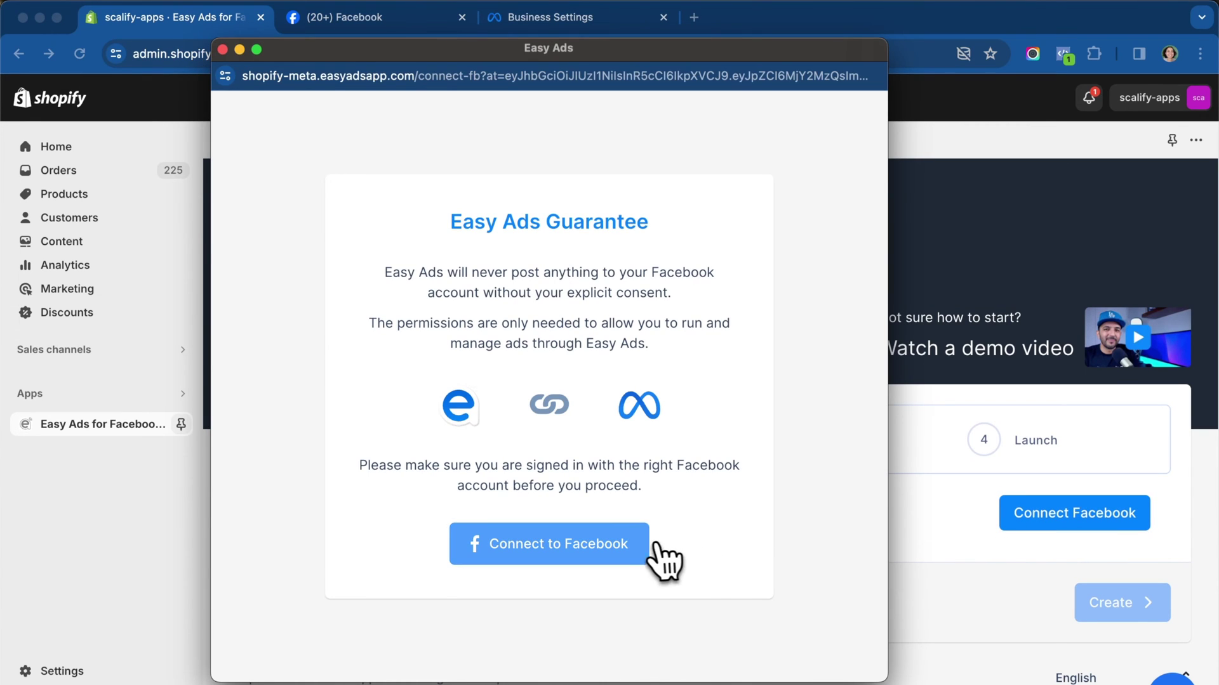
pyautogui.click(617, 547)
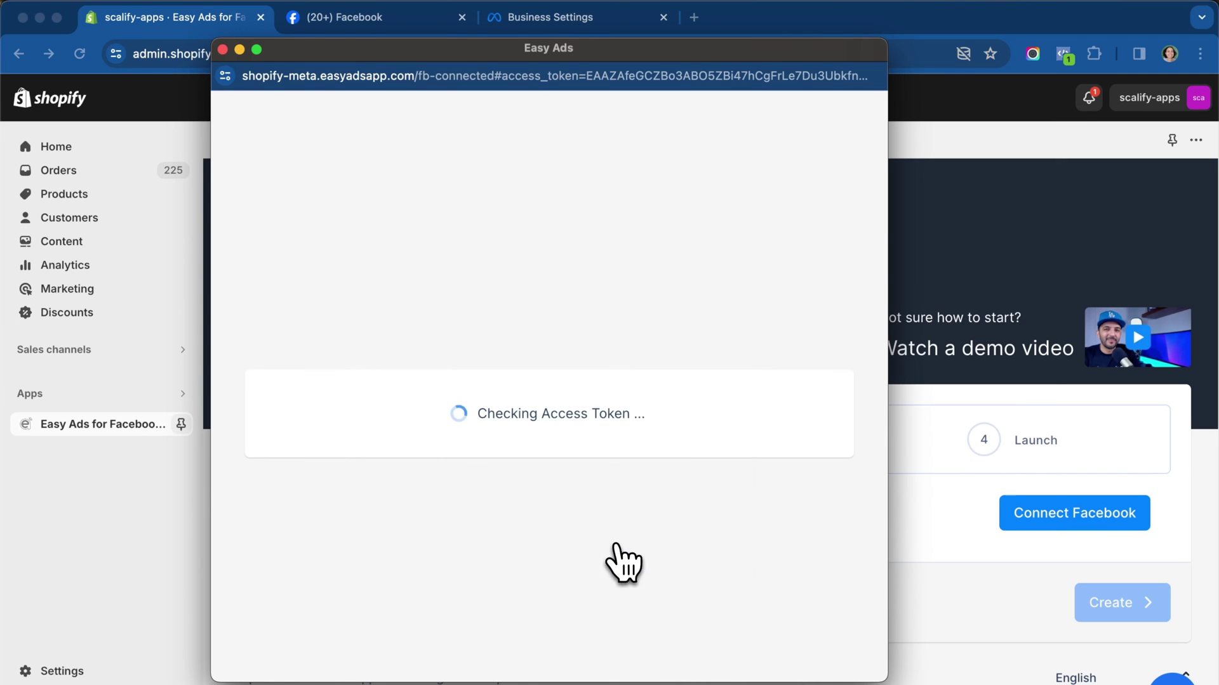
pyautogui.click(609, 479)
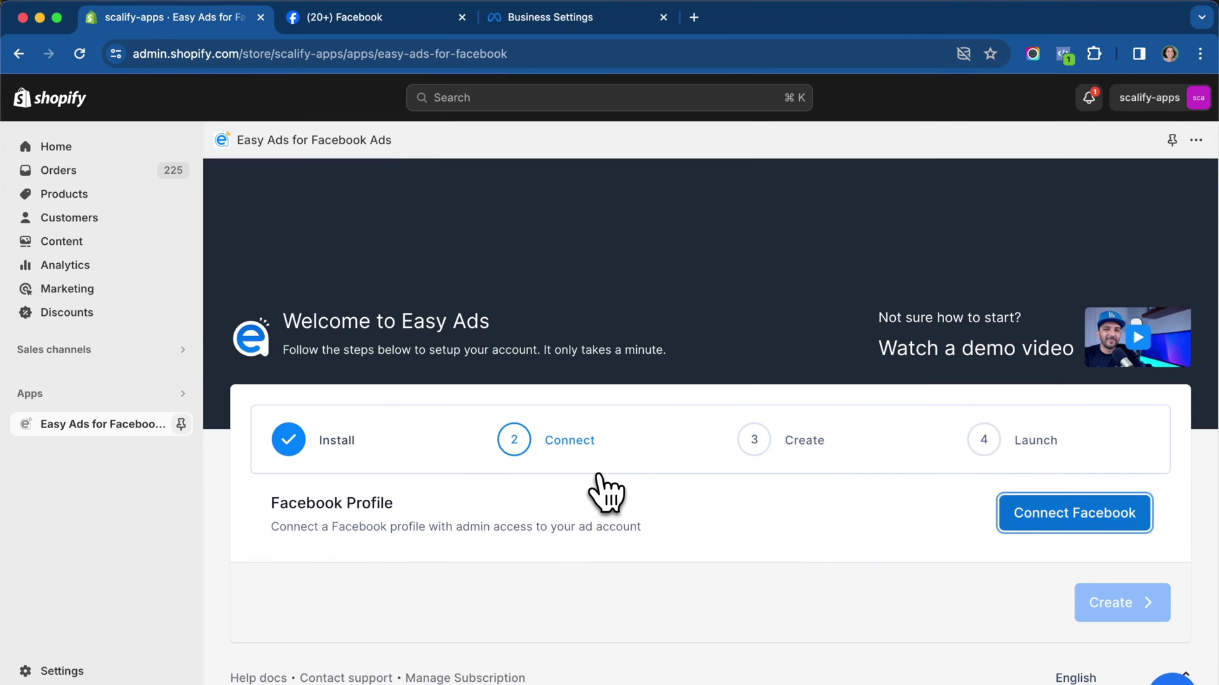
pyautogui.scroll(-2, 763, 511)
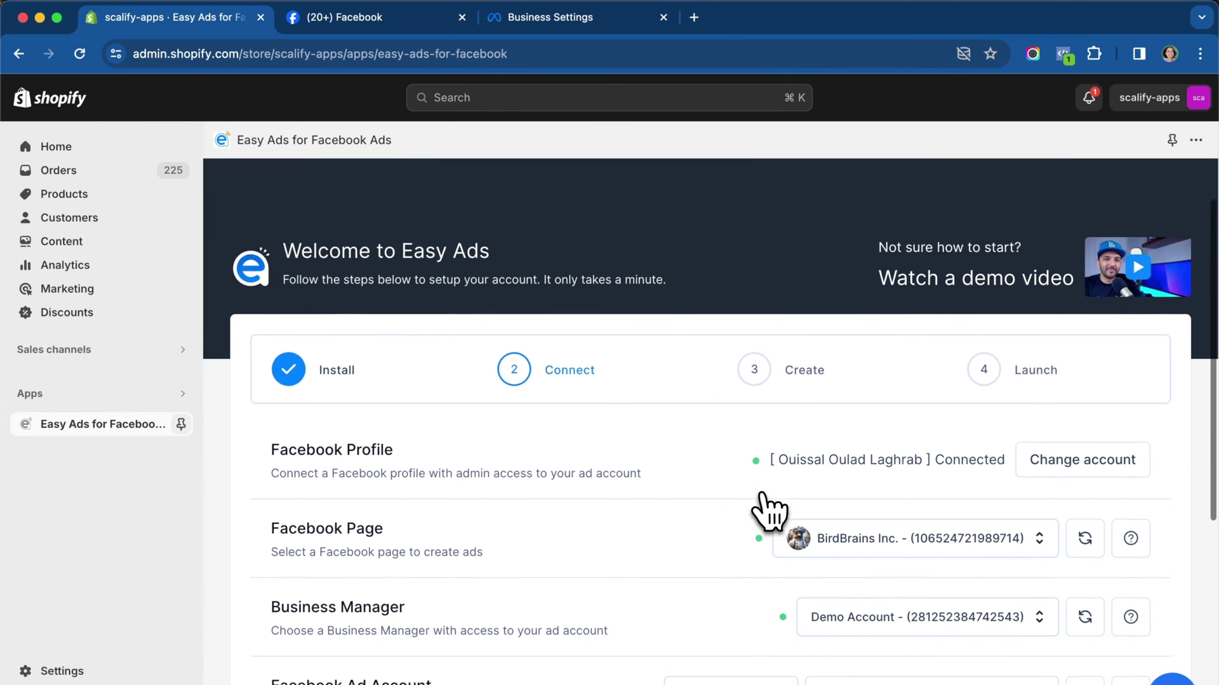
pyautogui.scroll(-2, 769, 511)
pyautogui.scroll(-3, 770, 511)
pyautogui.scroll(-2, 769, 510)
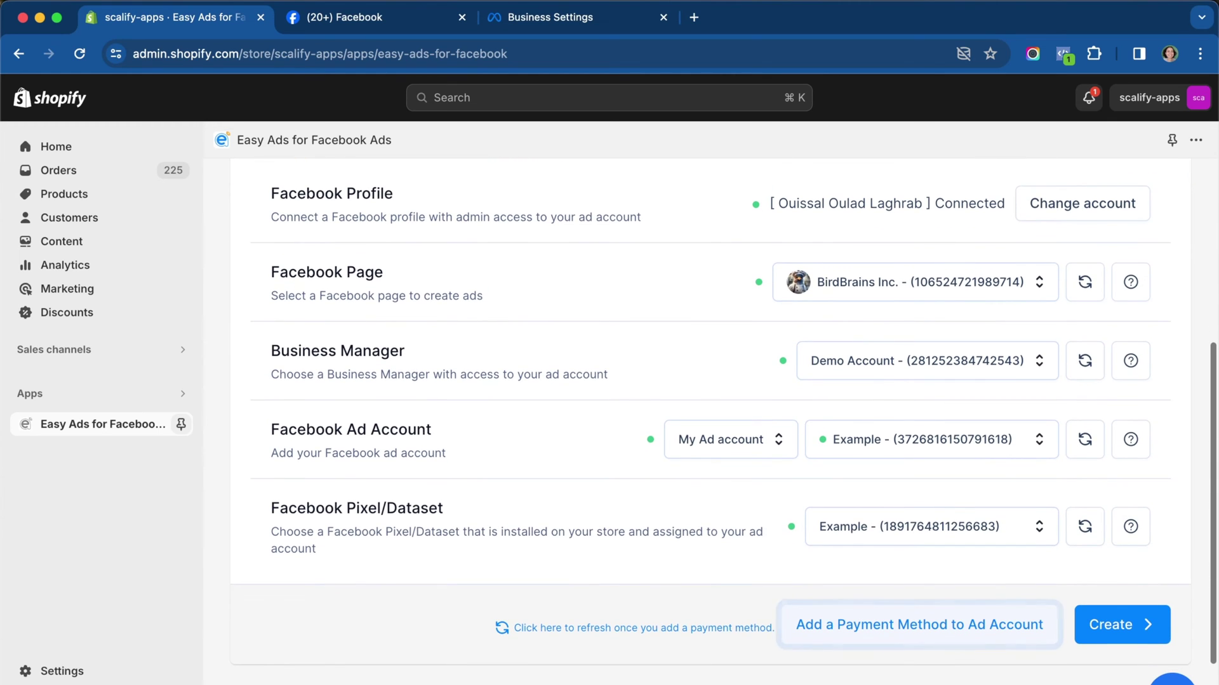
pyautogui.scroll(-1, 769, 511)
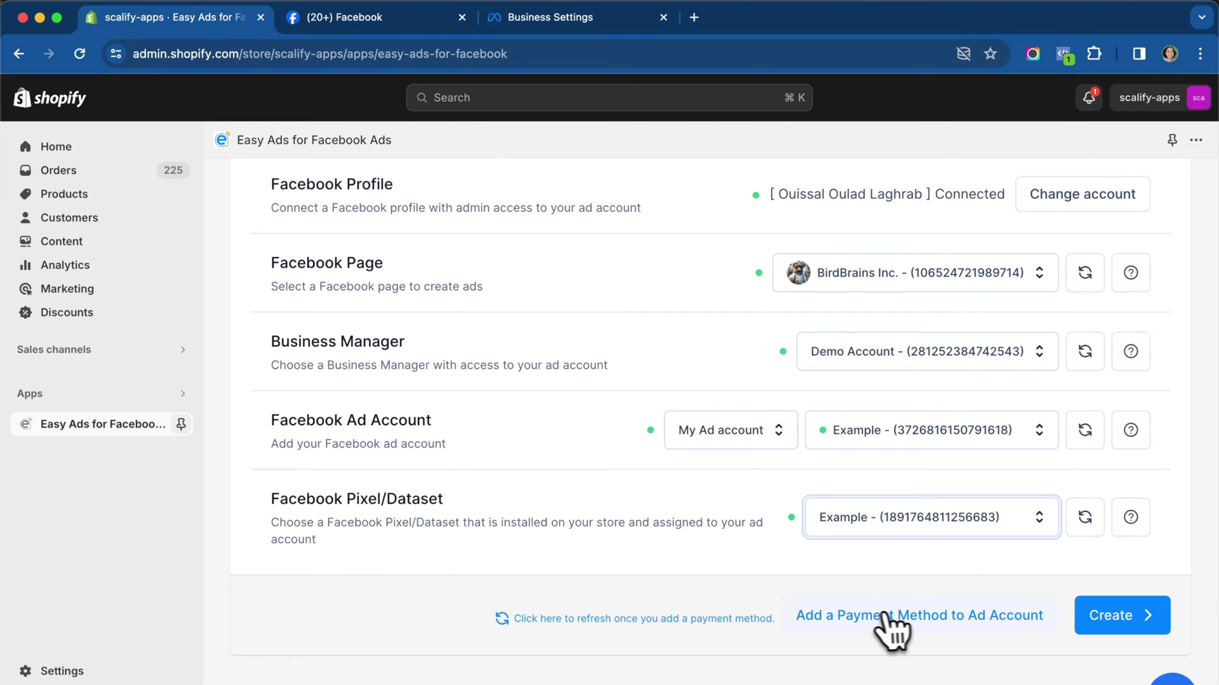
pyautogui.click(884, 629)
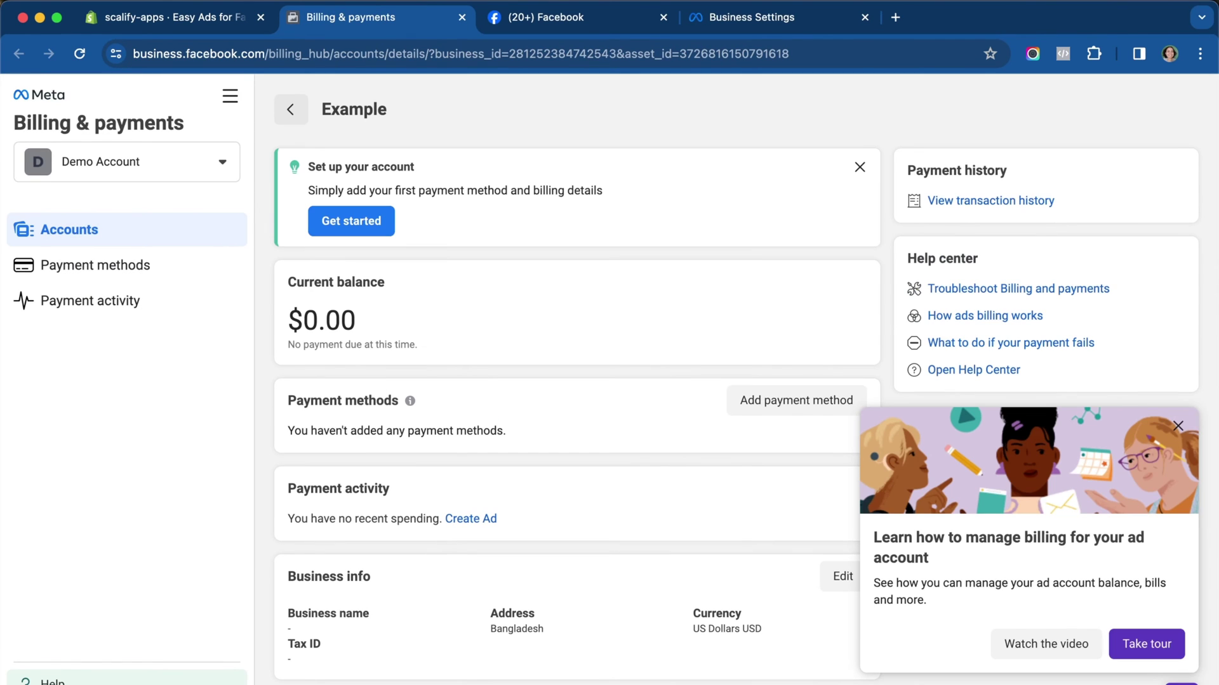
# Step: Dismiss the billing tour and begin adding a debit or credit card for the Example ad account
pyautogui.click(1178, 425)
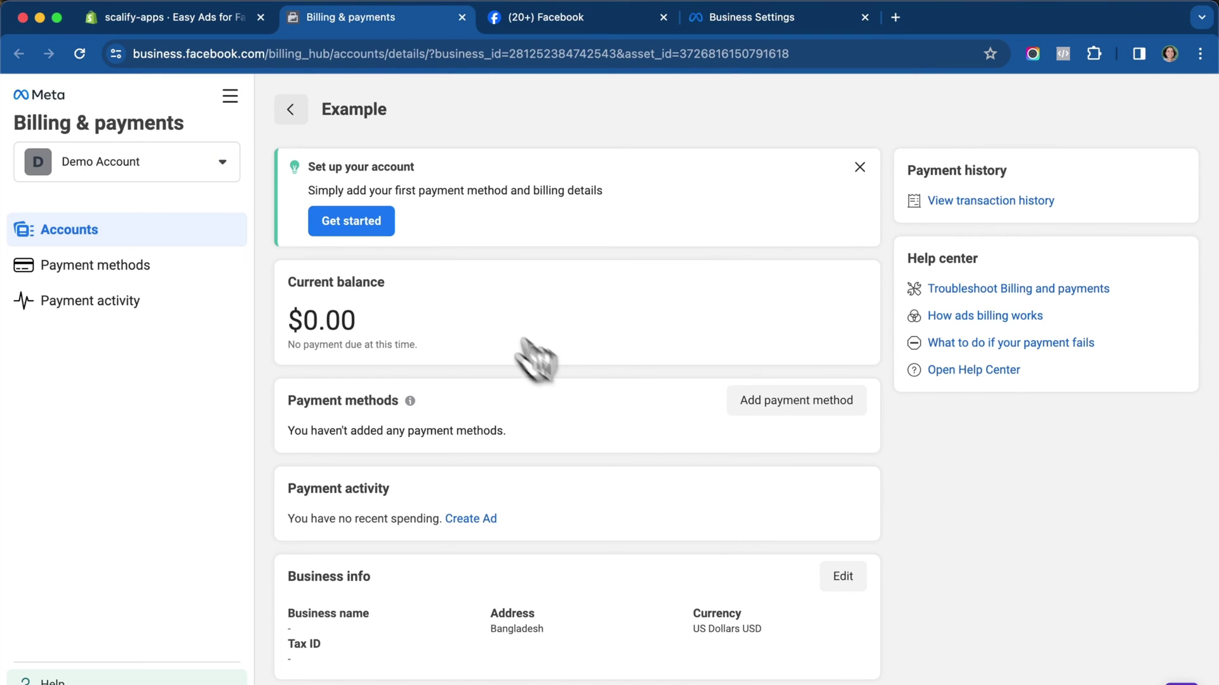
pyautogui.click(360, 222)
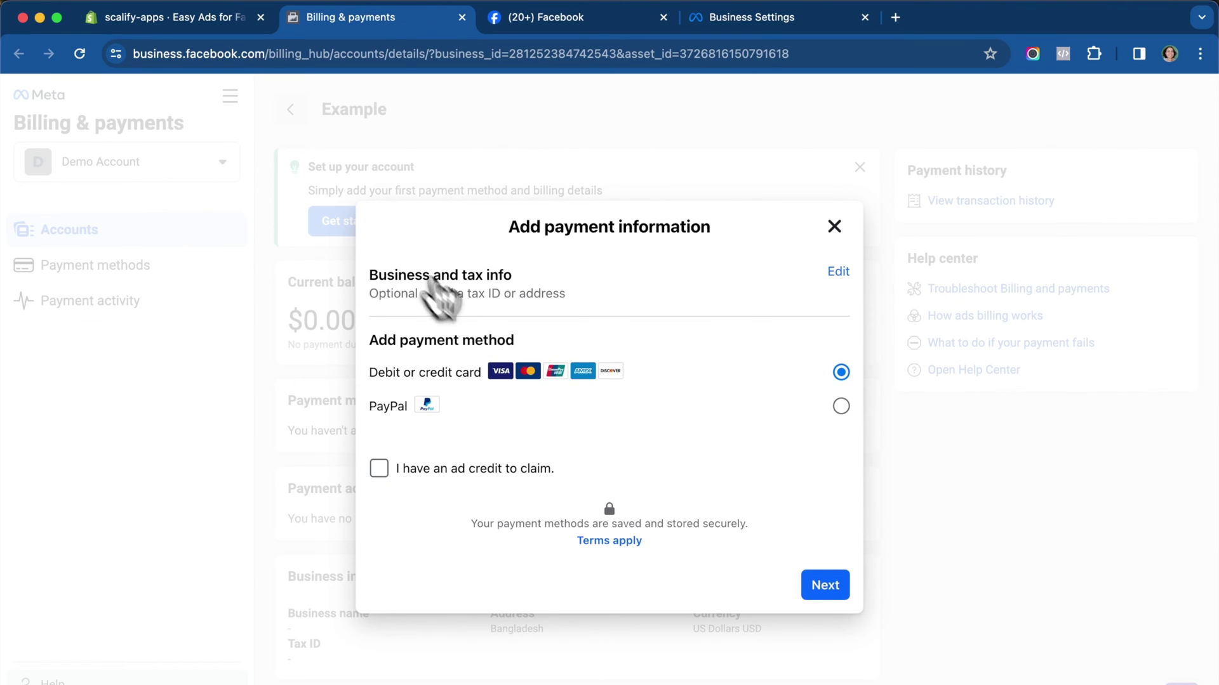
pyautogui.click(825, 583)
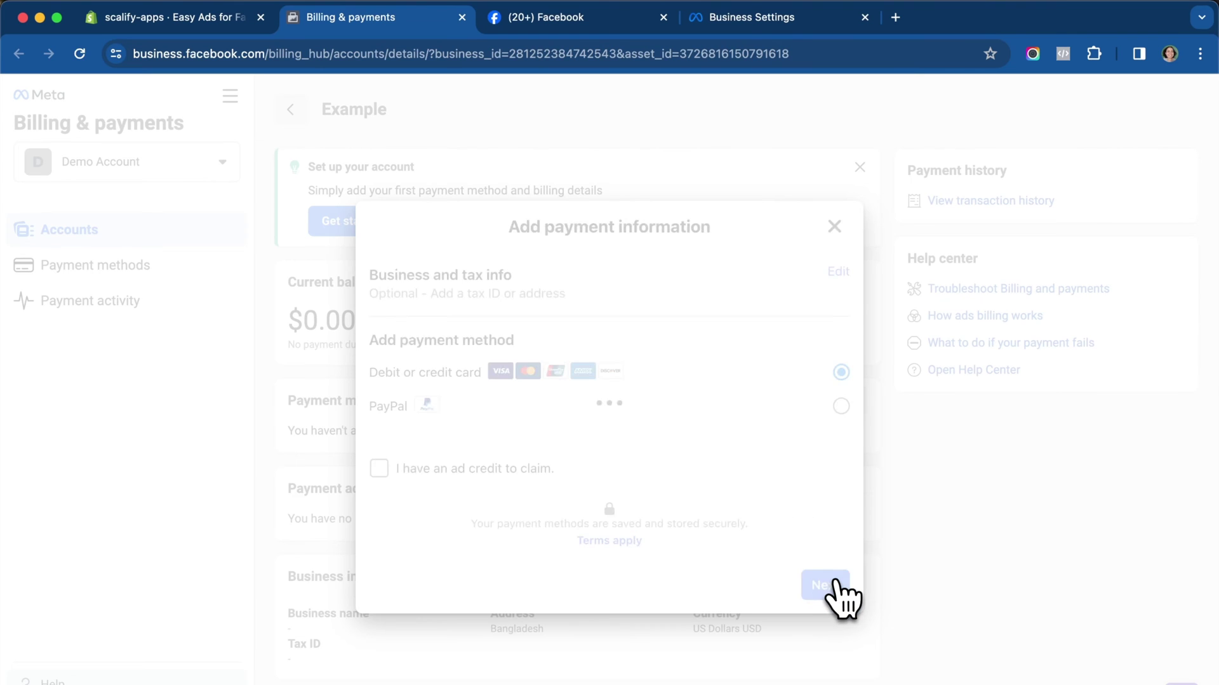
pyautogui.click(663, 333)
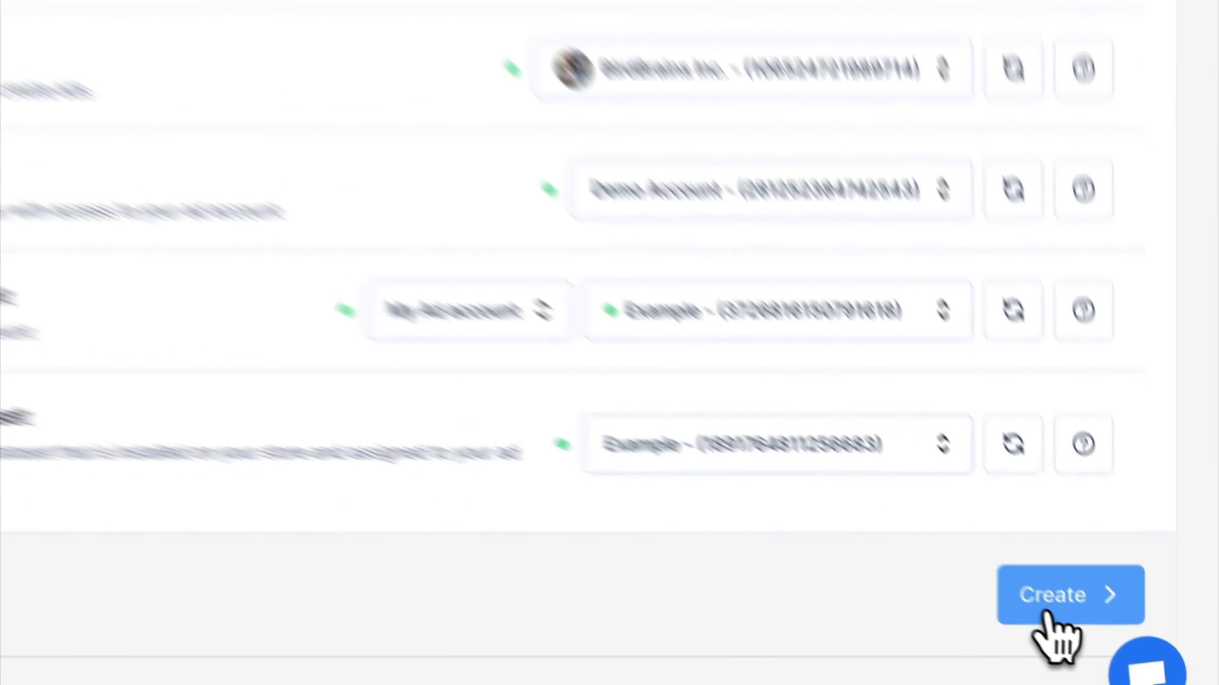
# Step: At the Create step, promote all products with Apparel & Accessories as the default feed category and save
pyautogui.click(1118, 653)
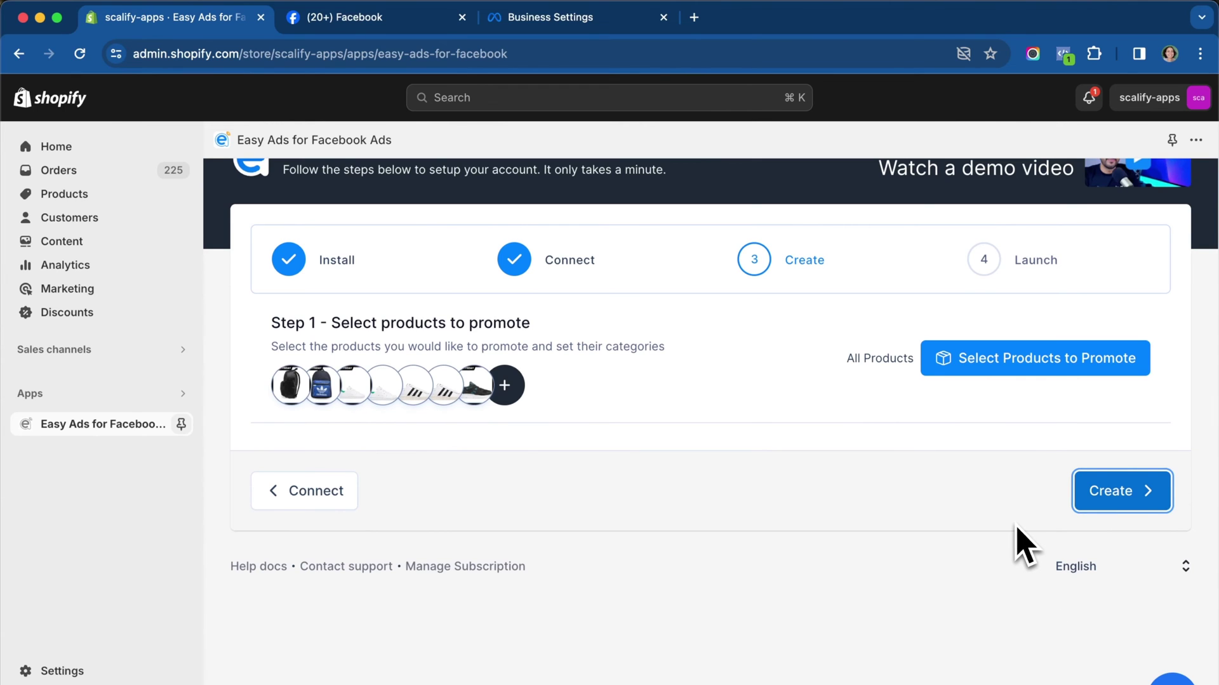
pyautogui.click(985, 367)
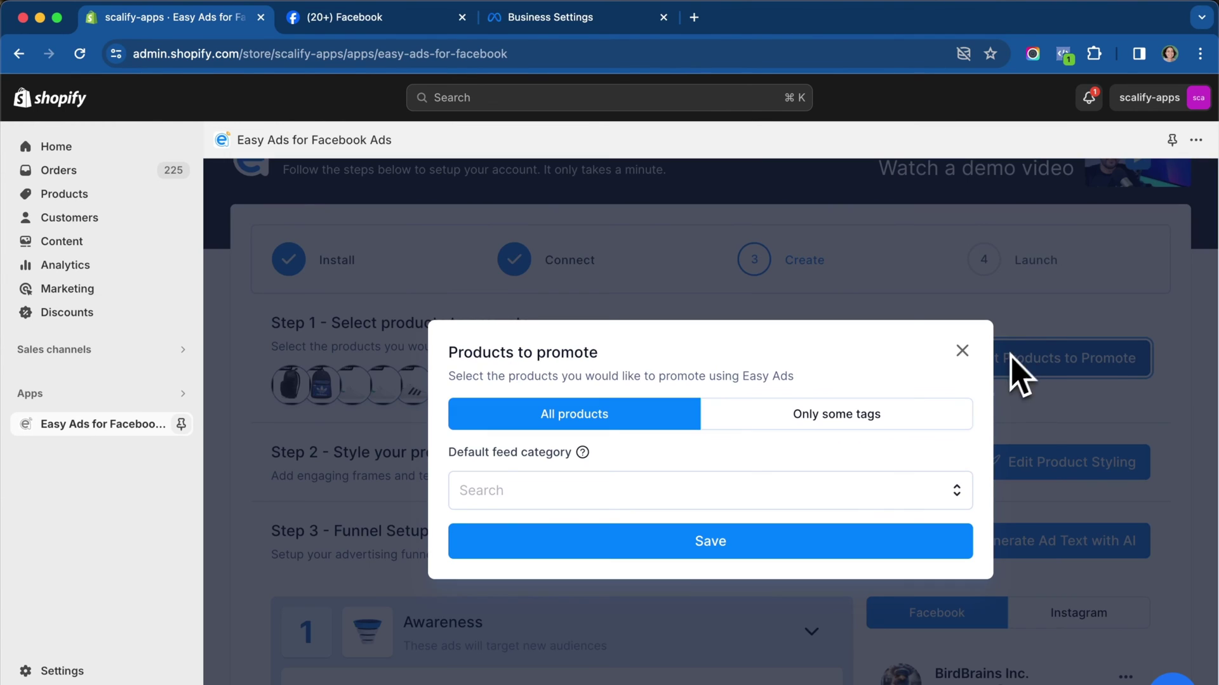
pyautogui.click(766, 490)
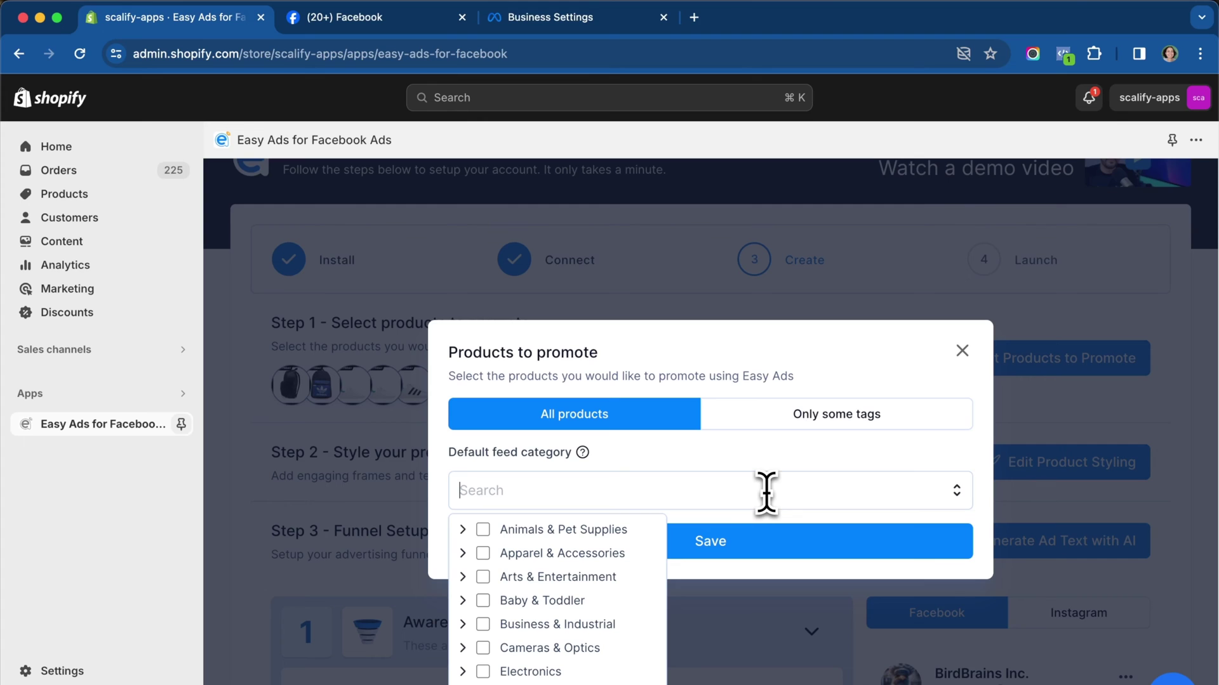
pyautogui.click(549, 561)
pyautogui.click(722, 552)
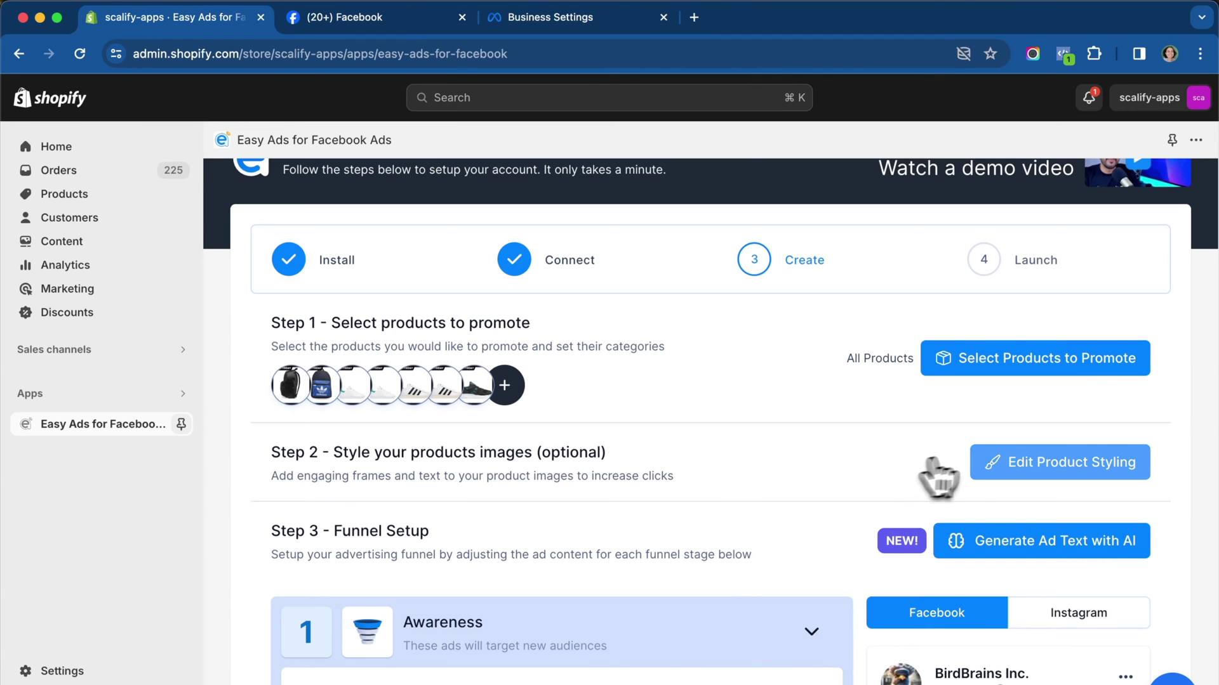
pyautogui.click(1000, 466)
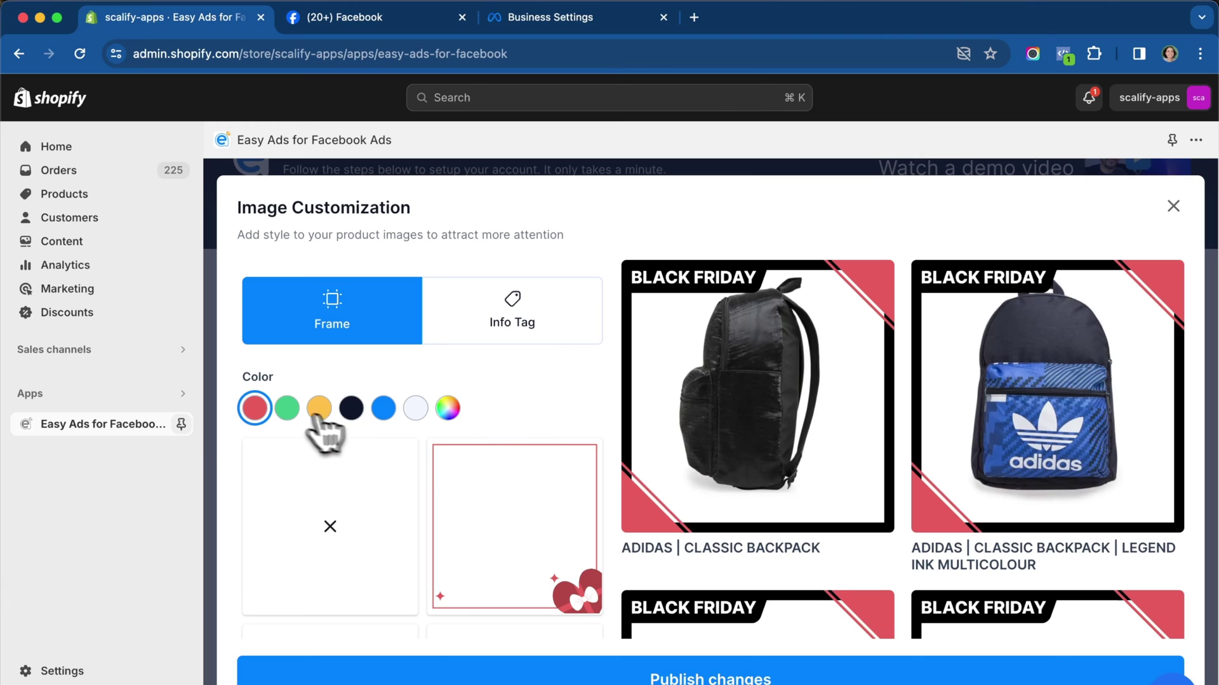
pyautogui.scroll(-1, 286, 422)
pyautogui.scroll(-3, 286, 419)
pyautogui.scroll(-2, 284, 412)
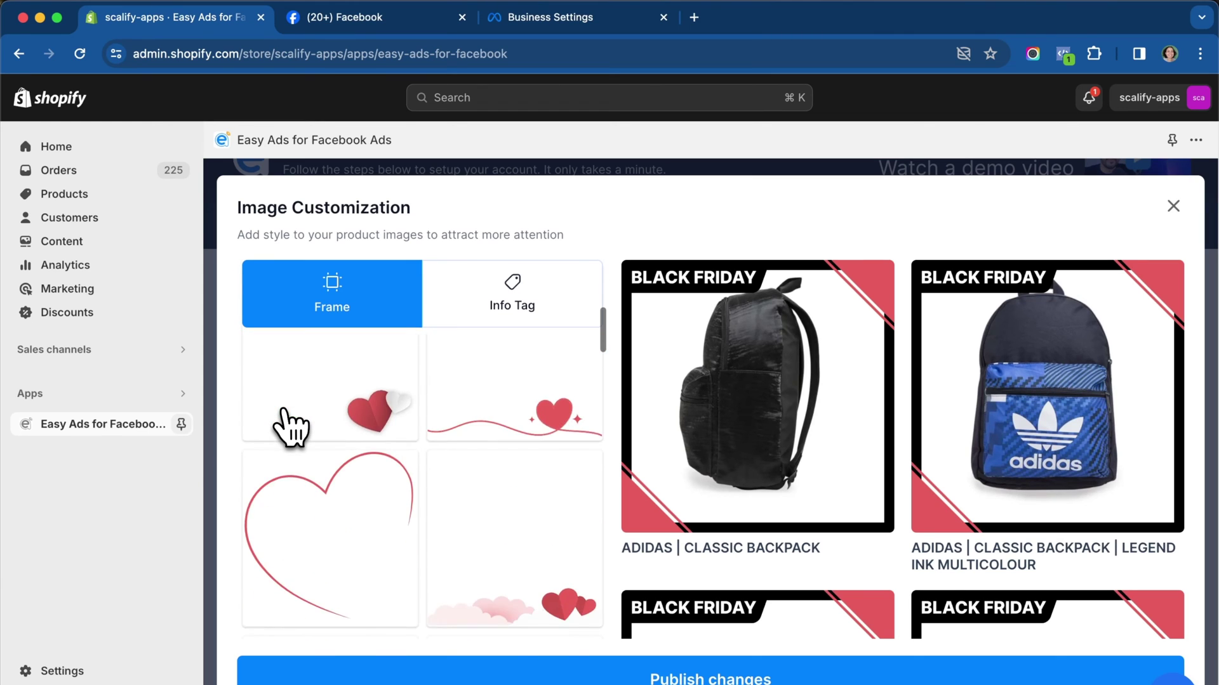
pyautogui.scroll(-2, 286, 422)
pyautogui.scroll(-2, 286, 422)
pyautogui.scroll(-2, 287, 422)
pyautogui.scroll(-2, 287, 422)
pyautogui.scroll(3, 326, 486)
pyautogui.scroll(3, 326, 486)
pyautogui.scroll(3, 327, 486)
pyautogui.scroll(3, 327, 485)
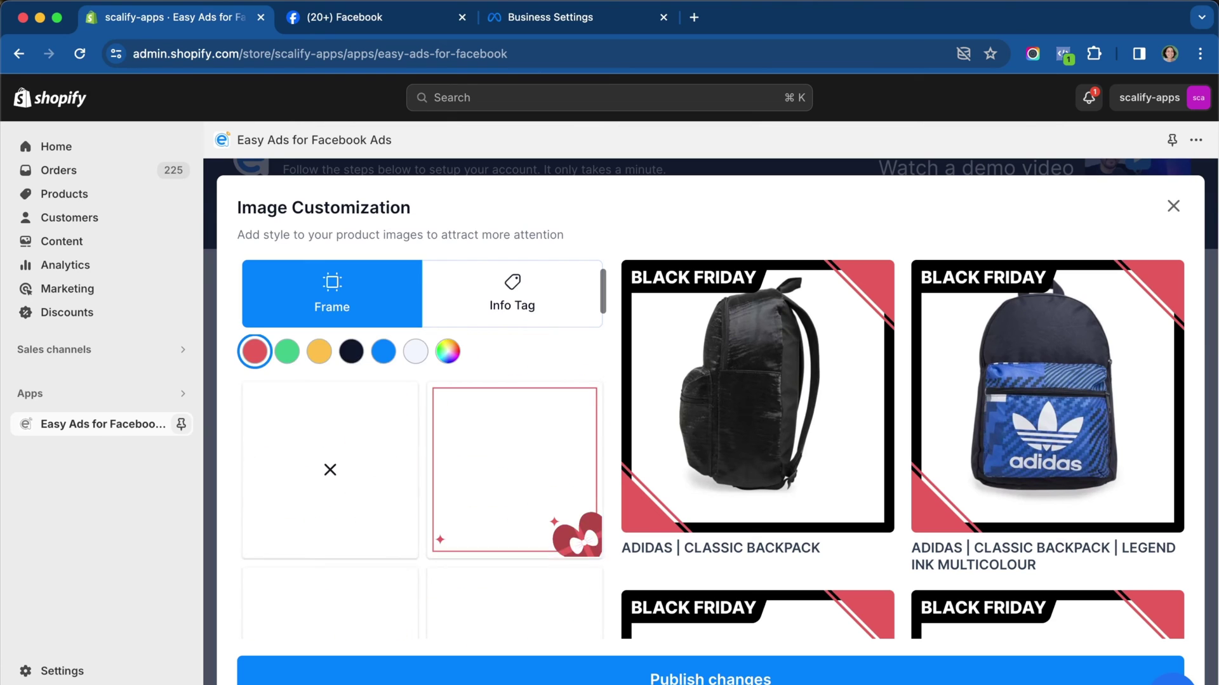
pyautogui.scroll(1, 327, 487)
pyautogui.click(255, 410)
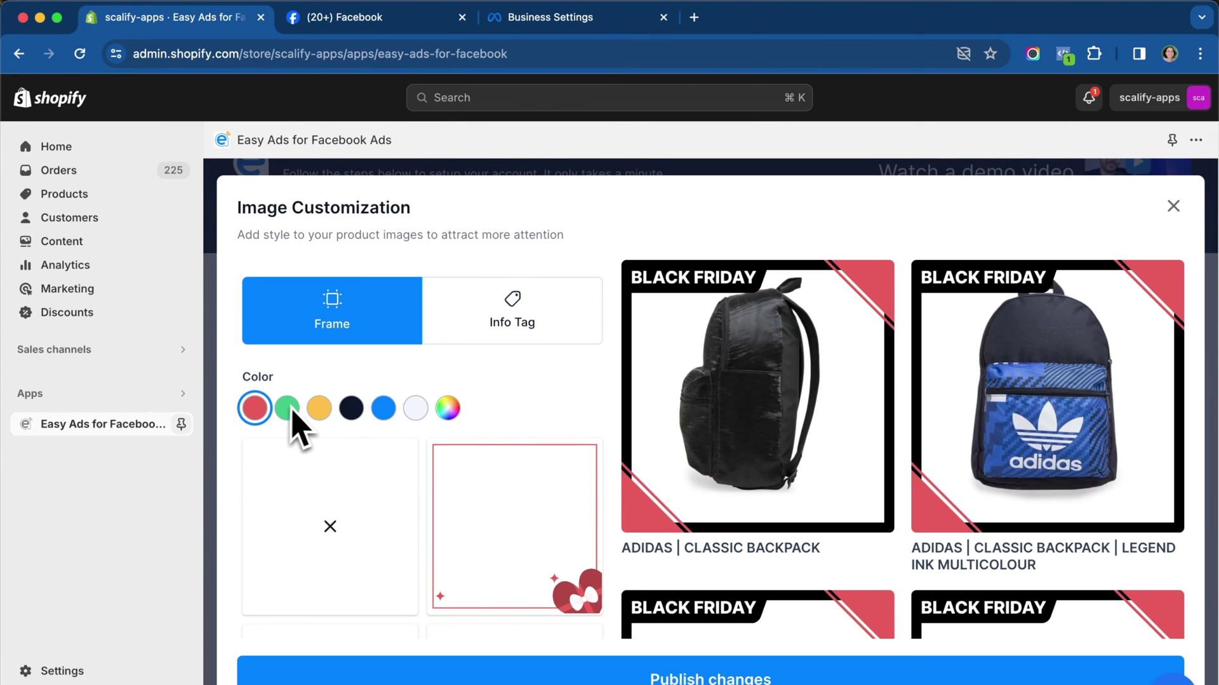
pyautogui.click(514, 338)
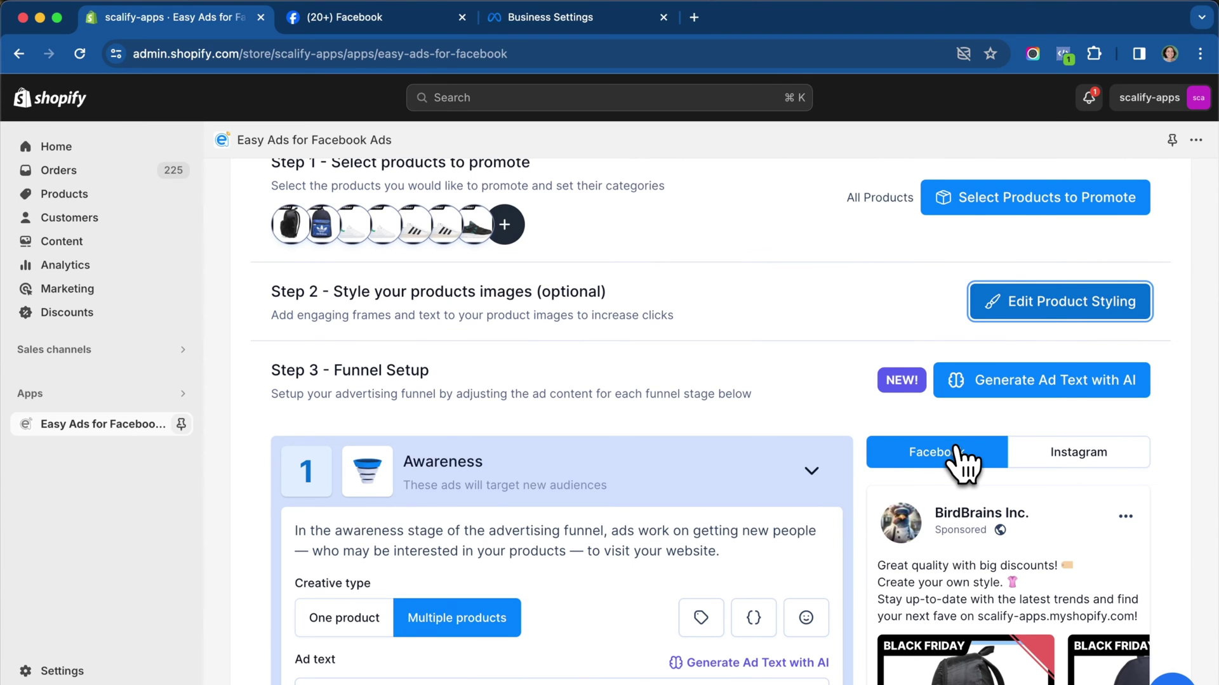
# Step: Generate English AI ad texts for every funnel stage from a backpack product description with a special offer
pyautogui.click(962, 394)
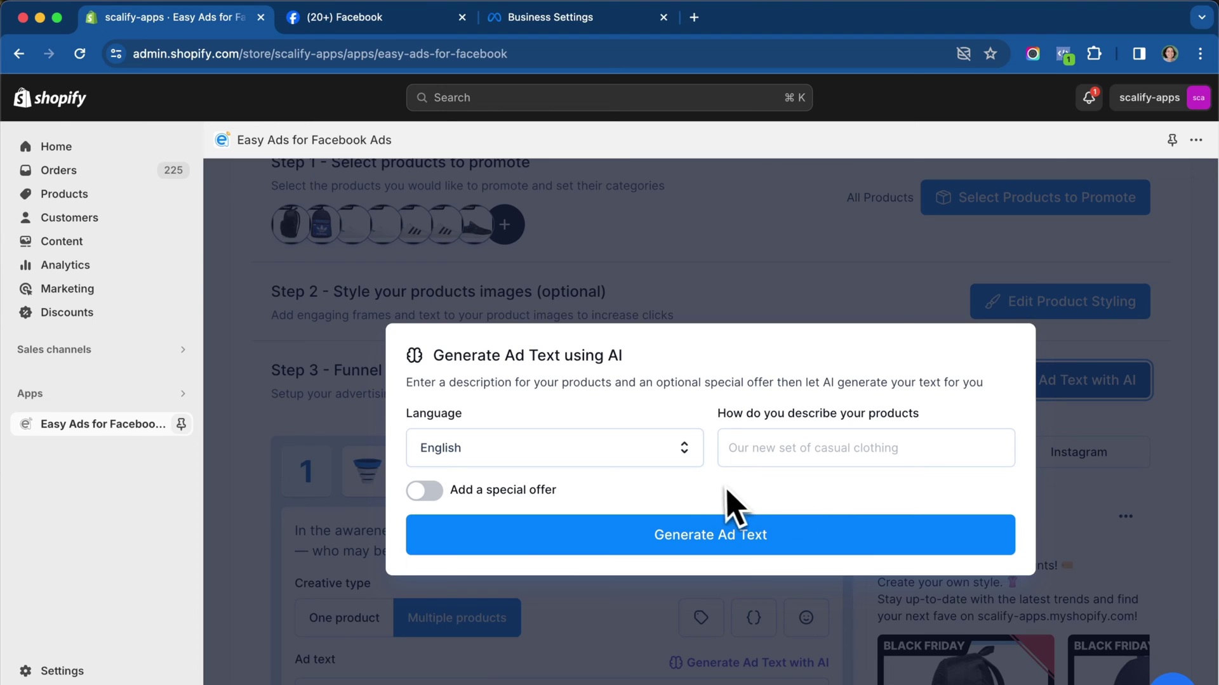
pyautogui.click(683, 464)
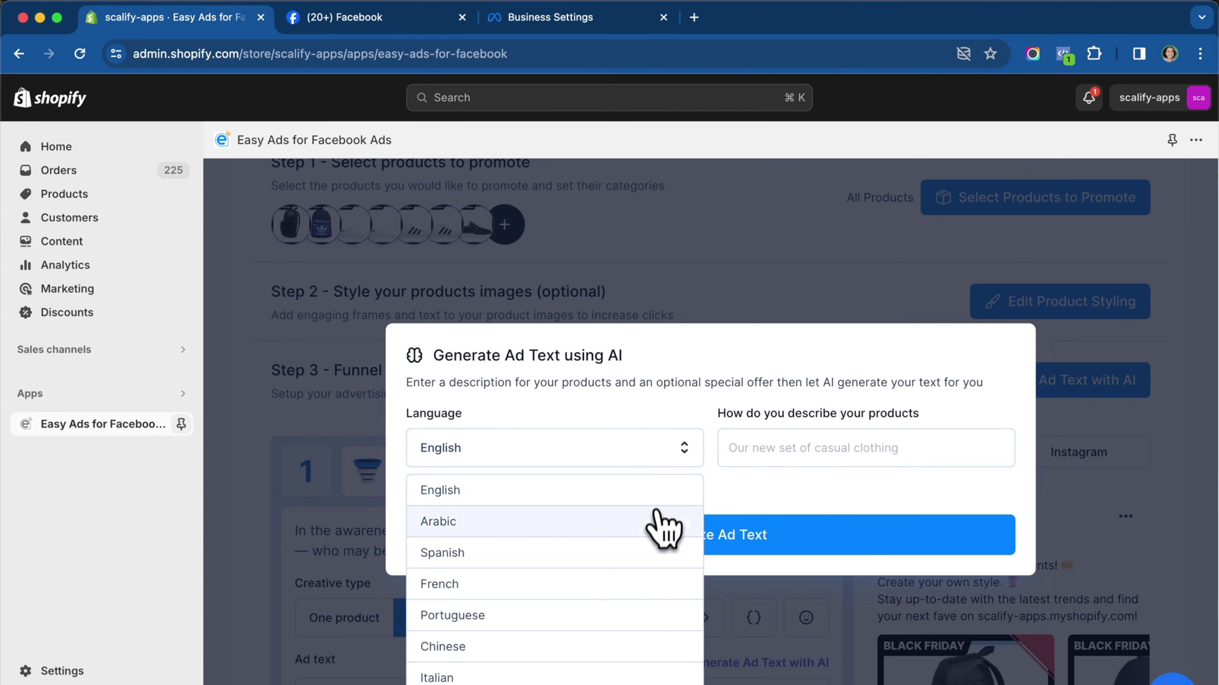
pyautogui.scroll(-3, 665, 527)
pyautogui.press('Escape')
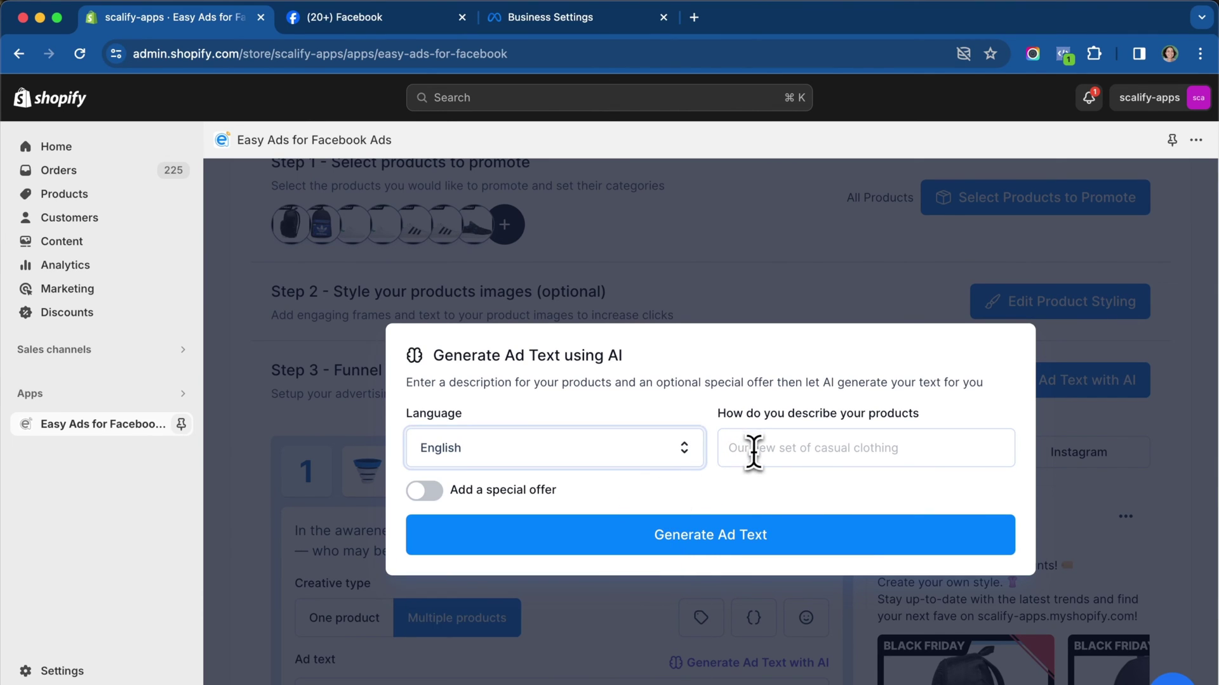
pyautogui.click(752, 454)
pyautogui.write('Ne')
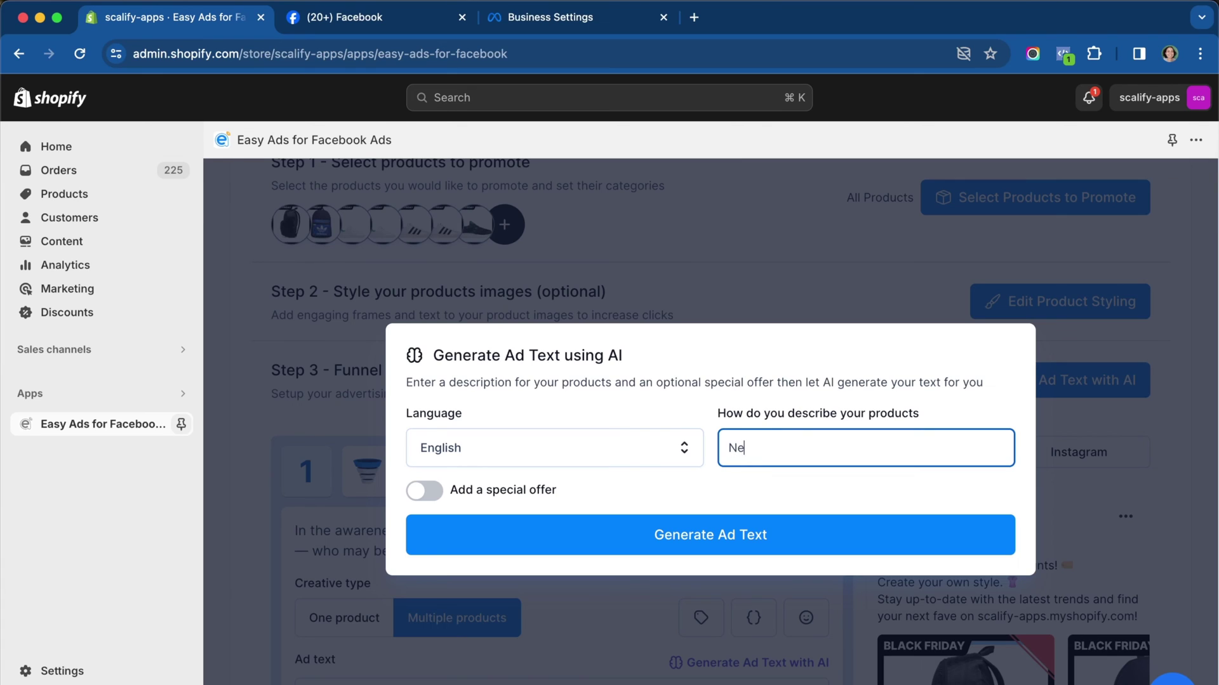
pyautogui.write('packs')
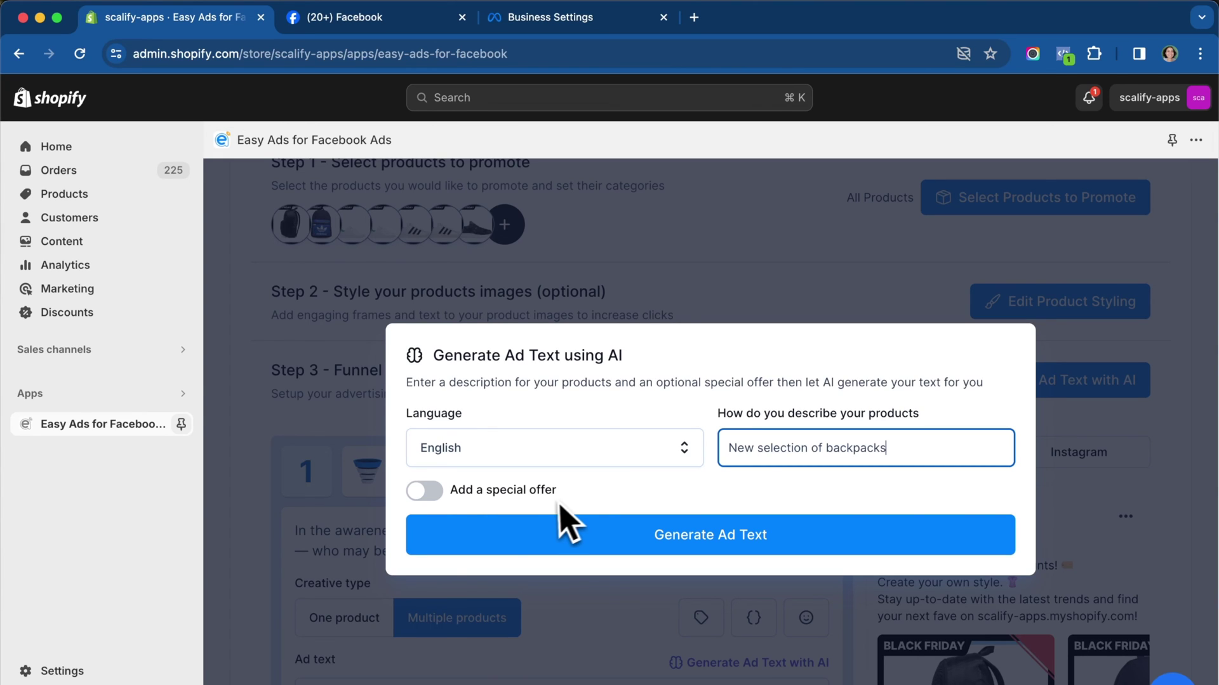
pyautogui.click(428, 492)
pyautogui.click(457, 523)
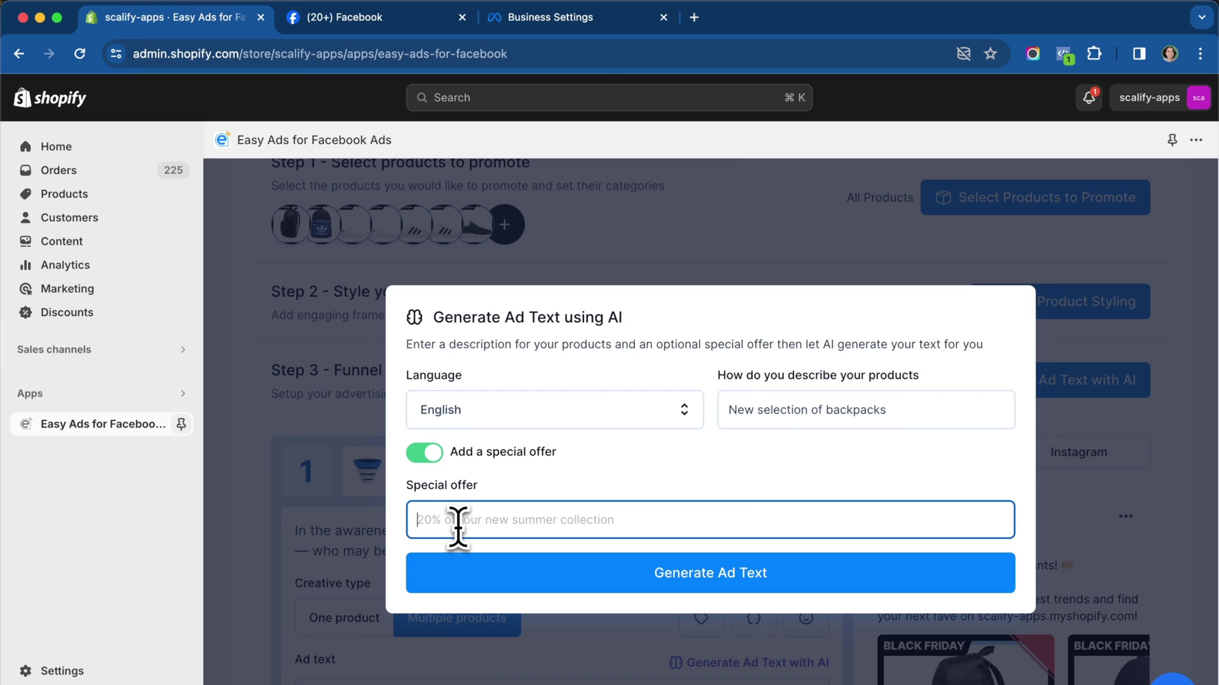
pyautogui.write('15% off all backpacks')
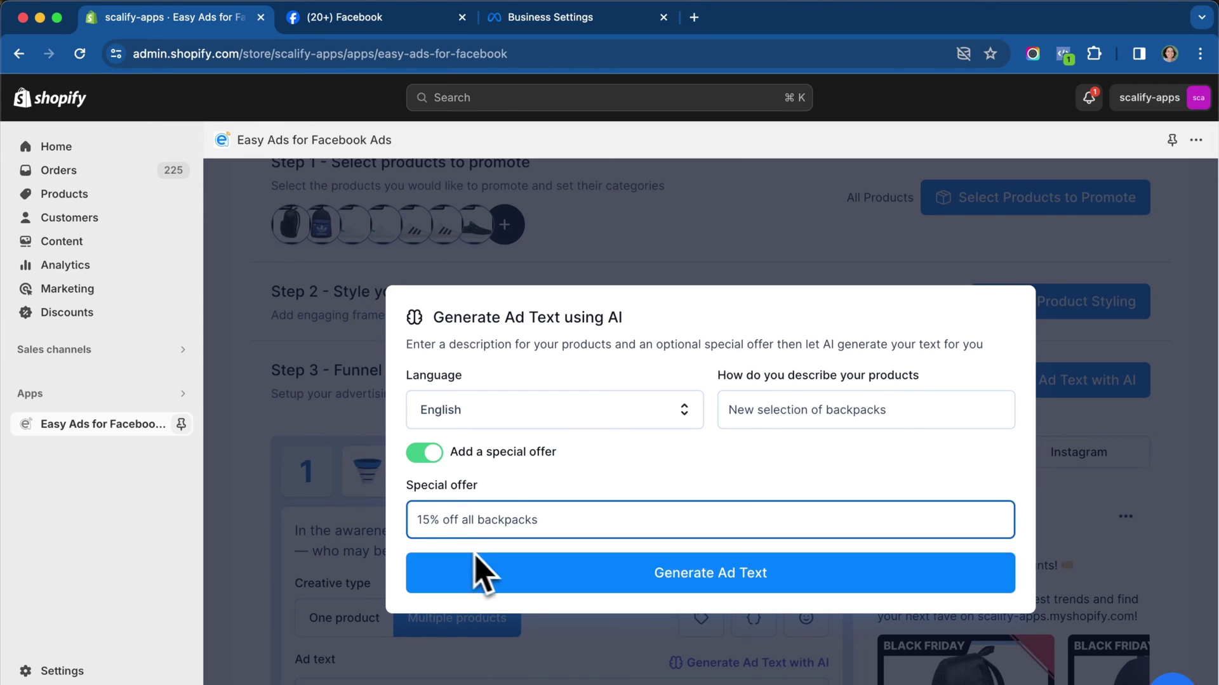
pyautogui.click(519, 583)
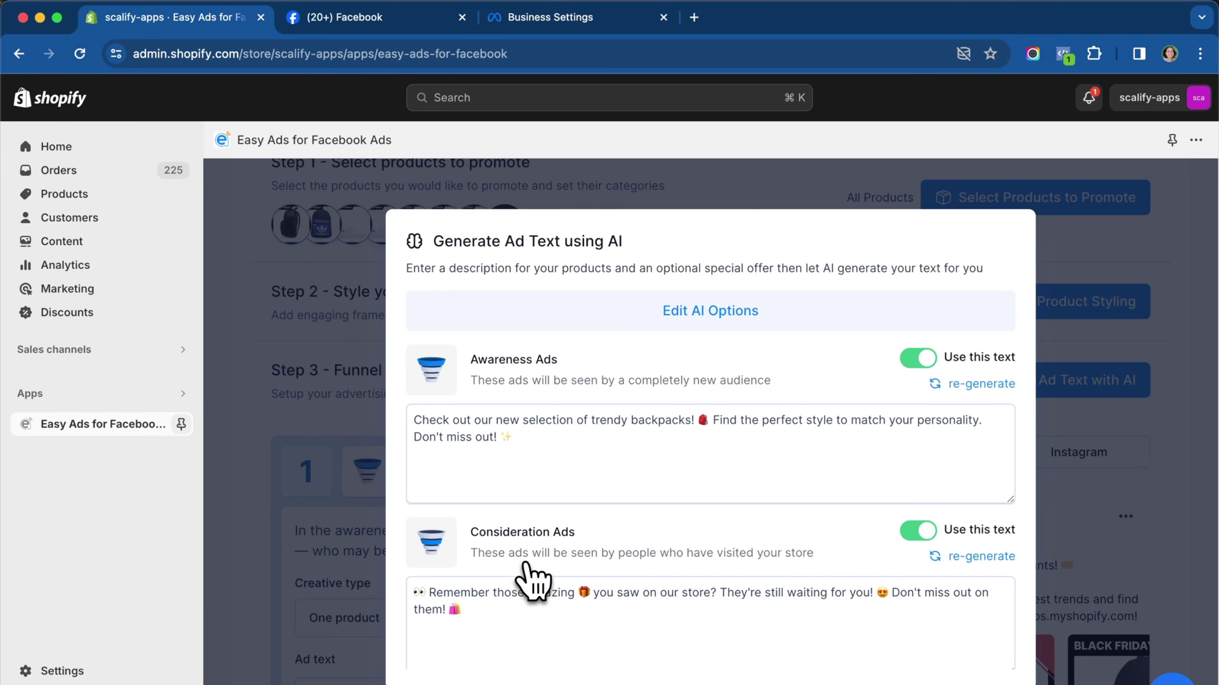
pyautogui.scroll(-1, 565, 517)
pyautogui.scroll(-2, 569, 522)
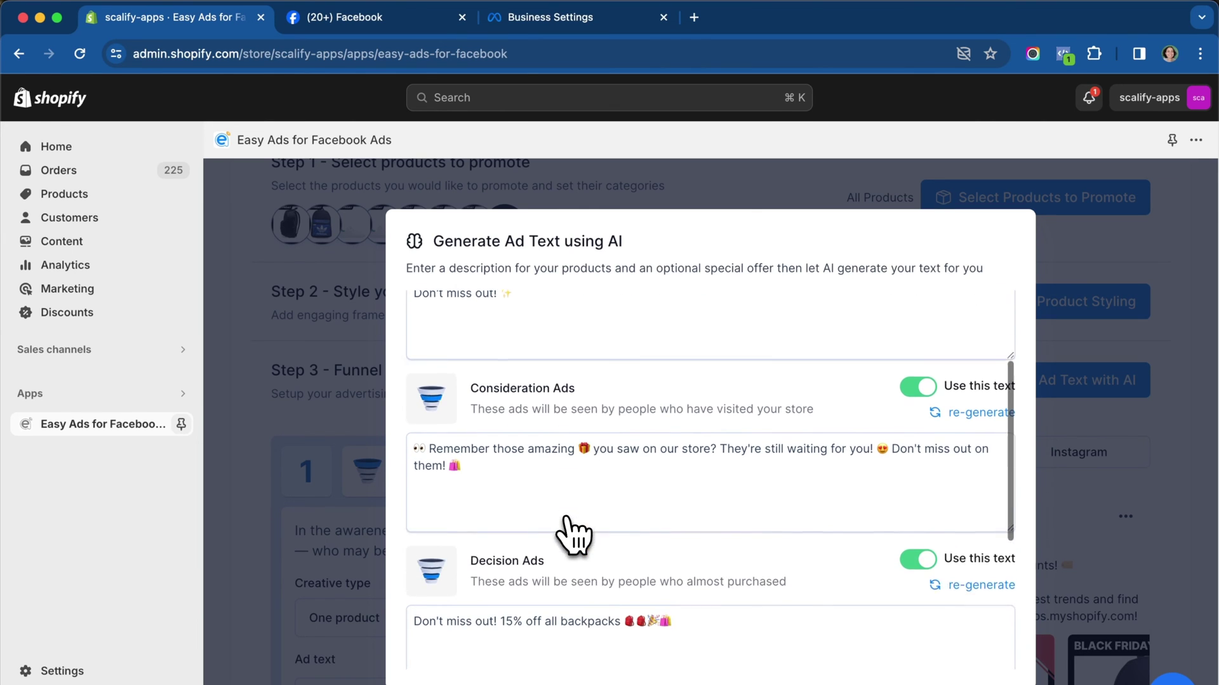
pyautogui.scroll(-2, 569, 526)
pyautogui.scroll(-2, 568, 528)
pyautogui.scroll(-2, 569, 529)
pyautogui.scroll(-1, 711, 476)
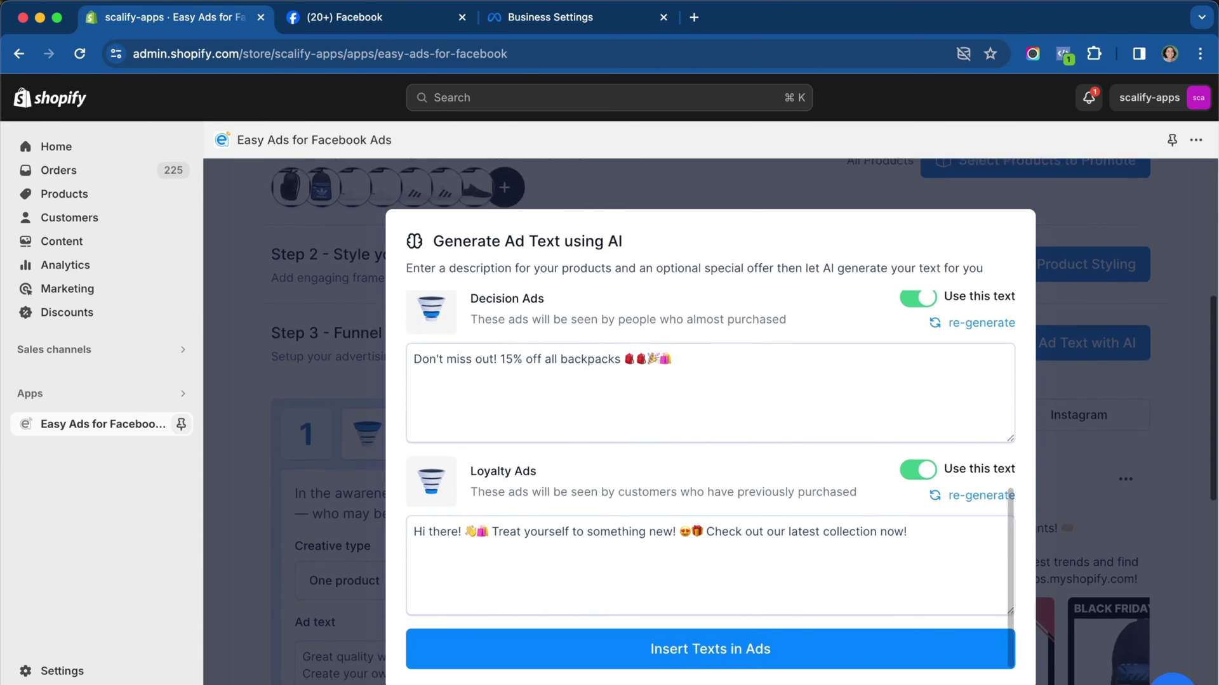
pyautogui.scroll(-1, 710, 476)
pyautogui.scroll(3, 710, 477)
pyautogui.scroll(3, 711, 476)
pyautogui.scroll(2, 571, 531)
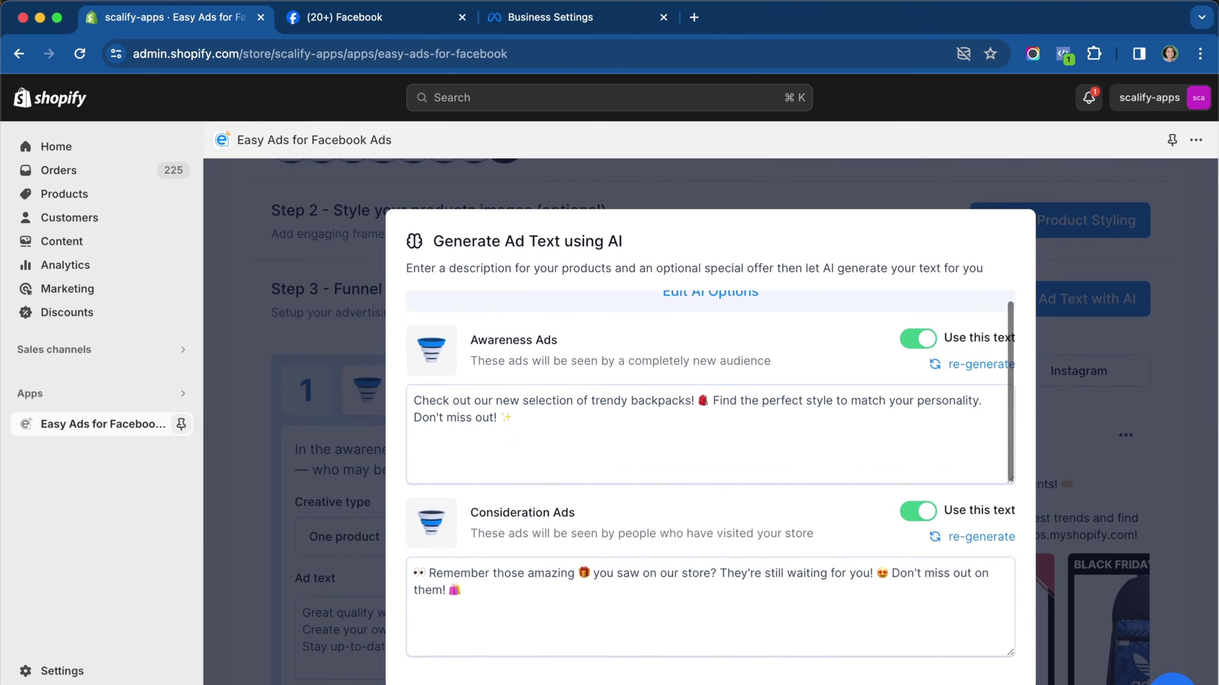
pyautogui.scroll(1, 571, 530)
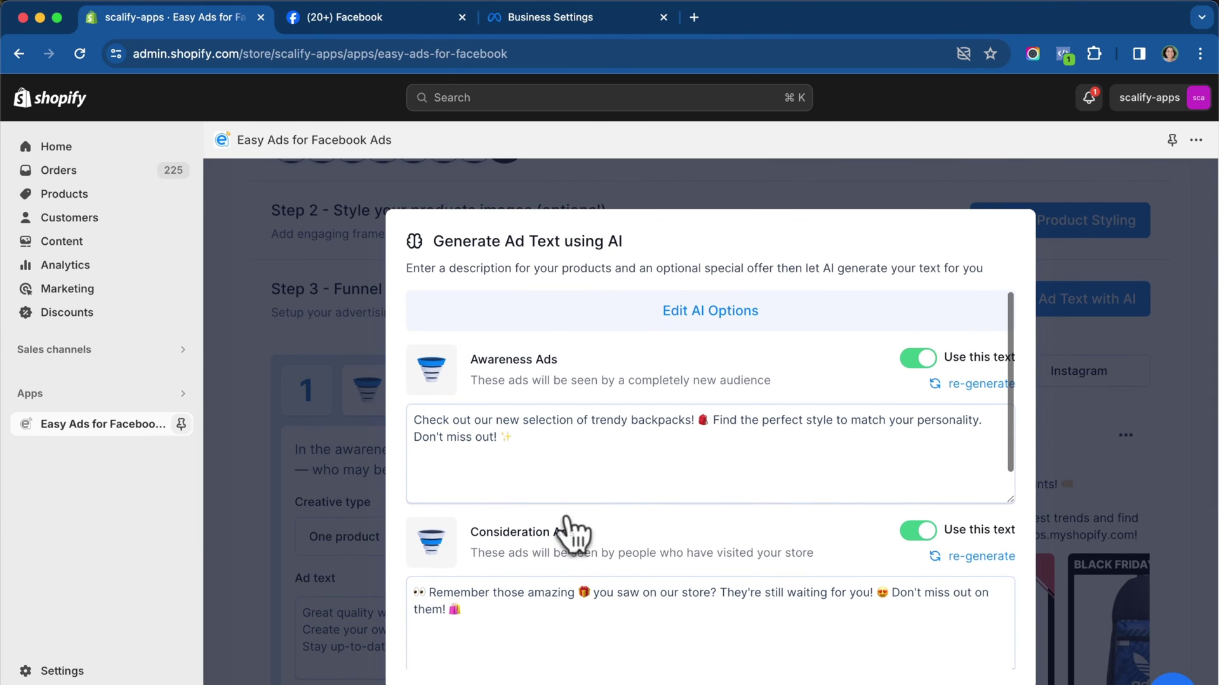
# Step: Reopen the AI options and extend the product description with more detail
pyautogui.click(783, 319)
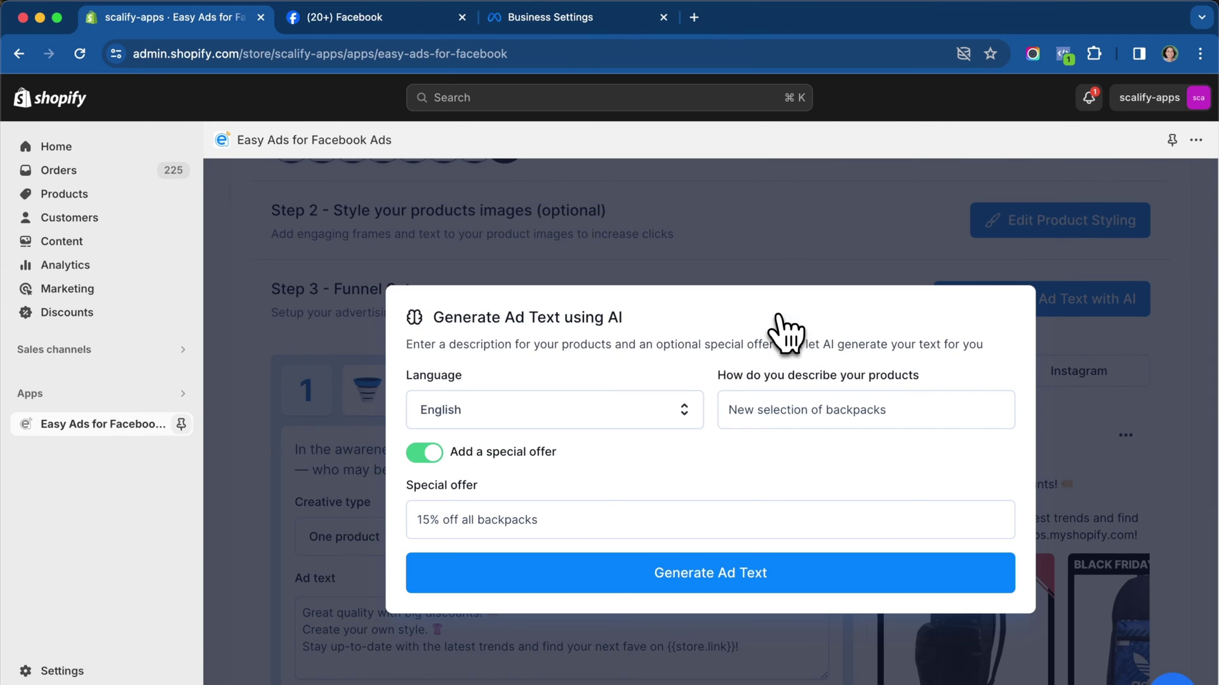
pyautogui.click(918, 410)
pyautogui.write('various sports brands')
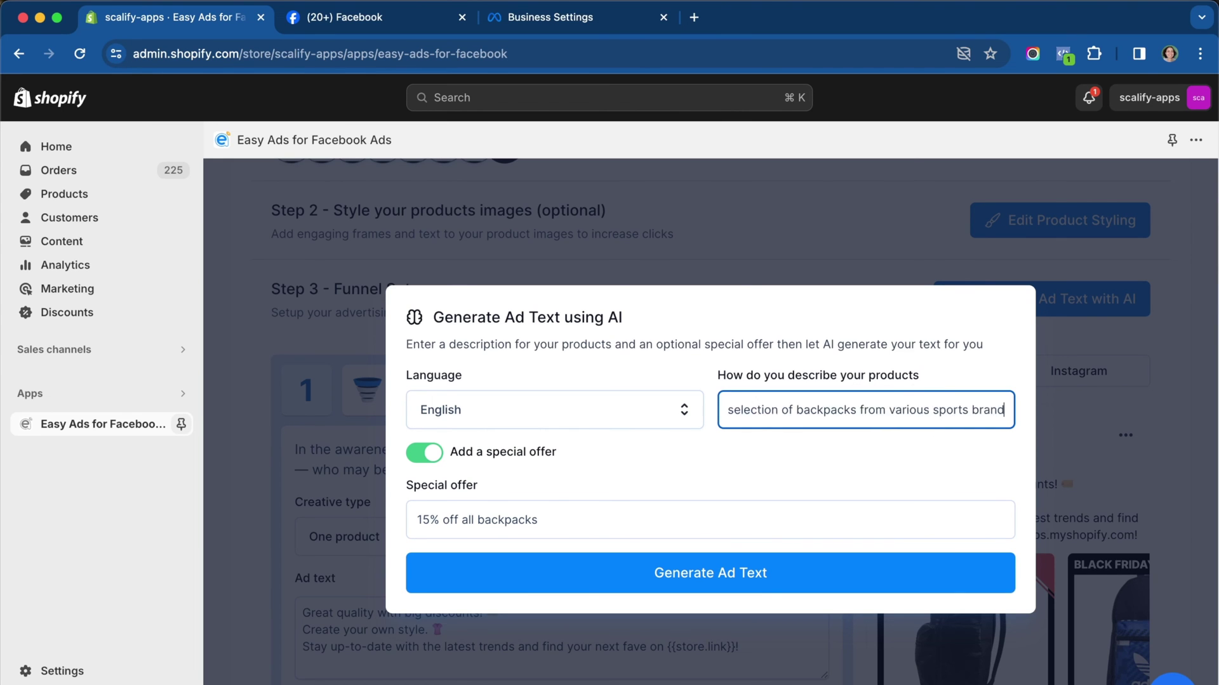
pyautogui.write(' perfect for work and school and workout')
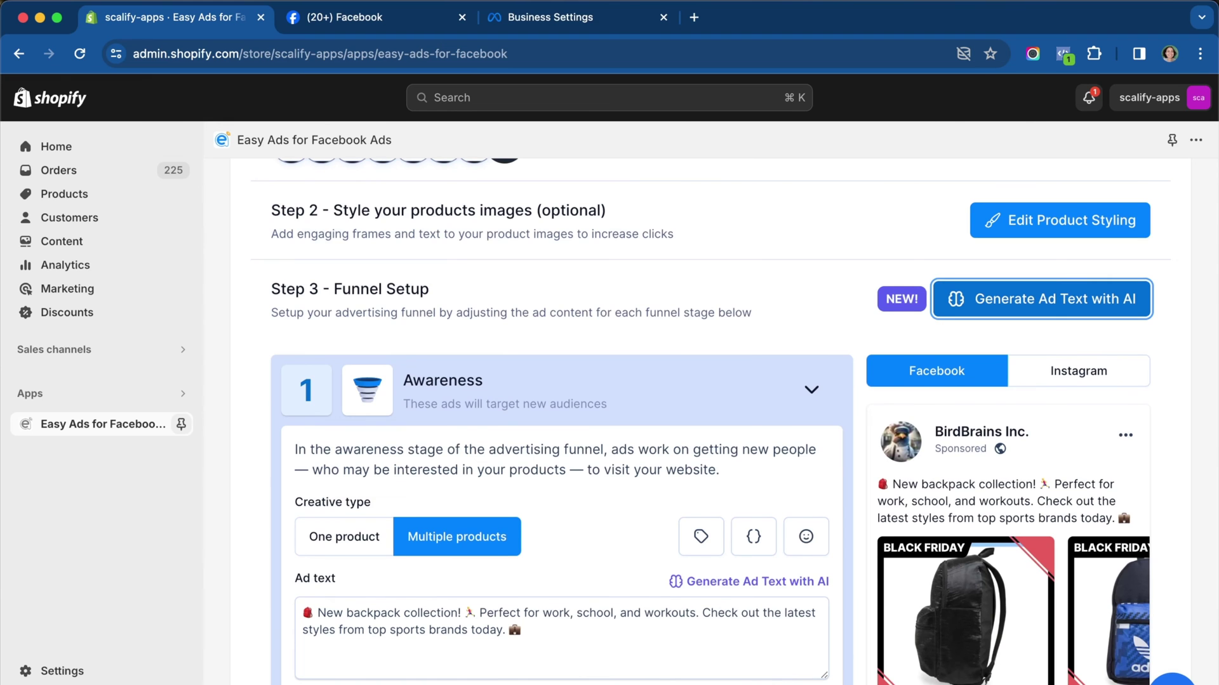
pyautogui.scroll(-3, 769, 666)
pyautogui.scroll(-2, 769, 667)
pyautogui.scroll(-1, 769, 667)
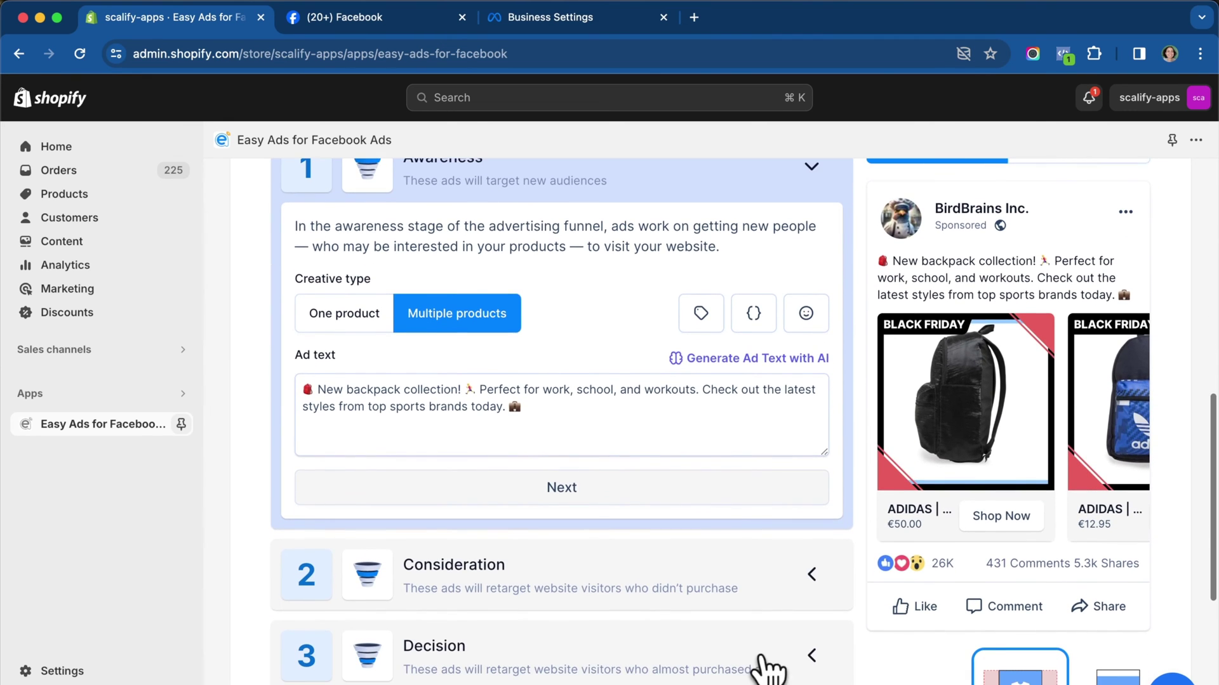
pyautogui.scroll(-1, 769, 667)
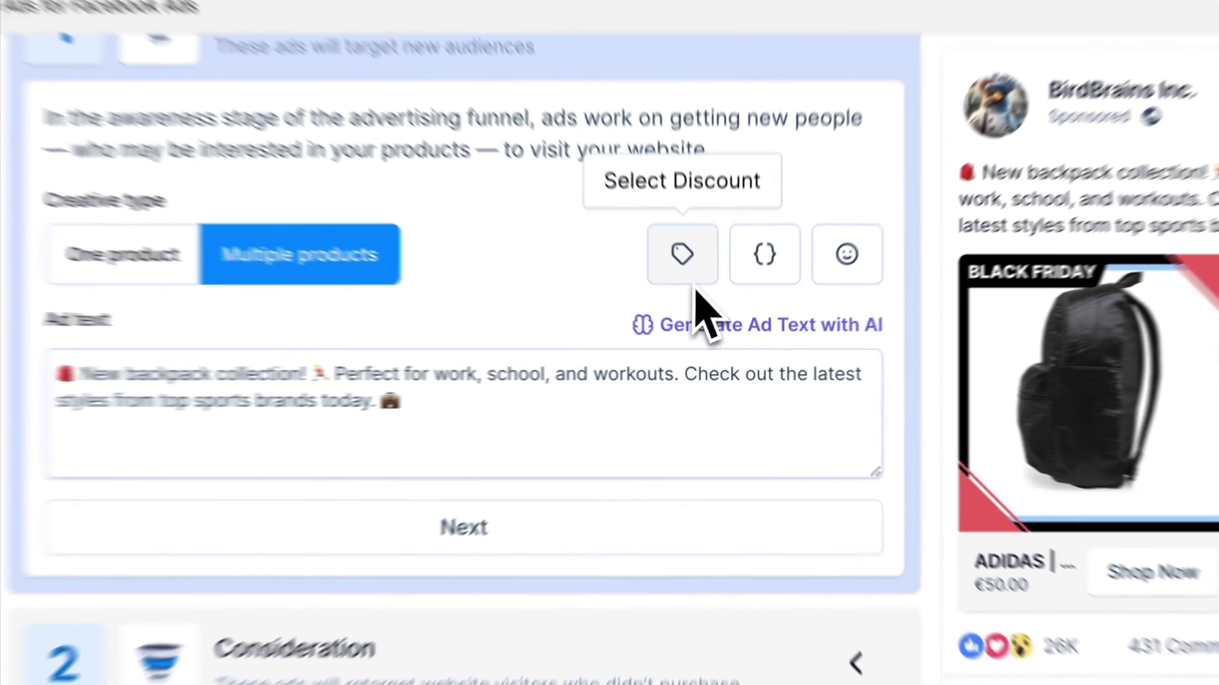
# Step: Insert the product name after SAVE10 in the Awareness text, then delete the discount code and product name
pyautogui.click(701, 298)
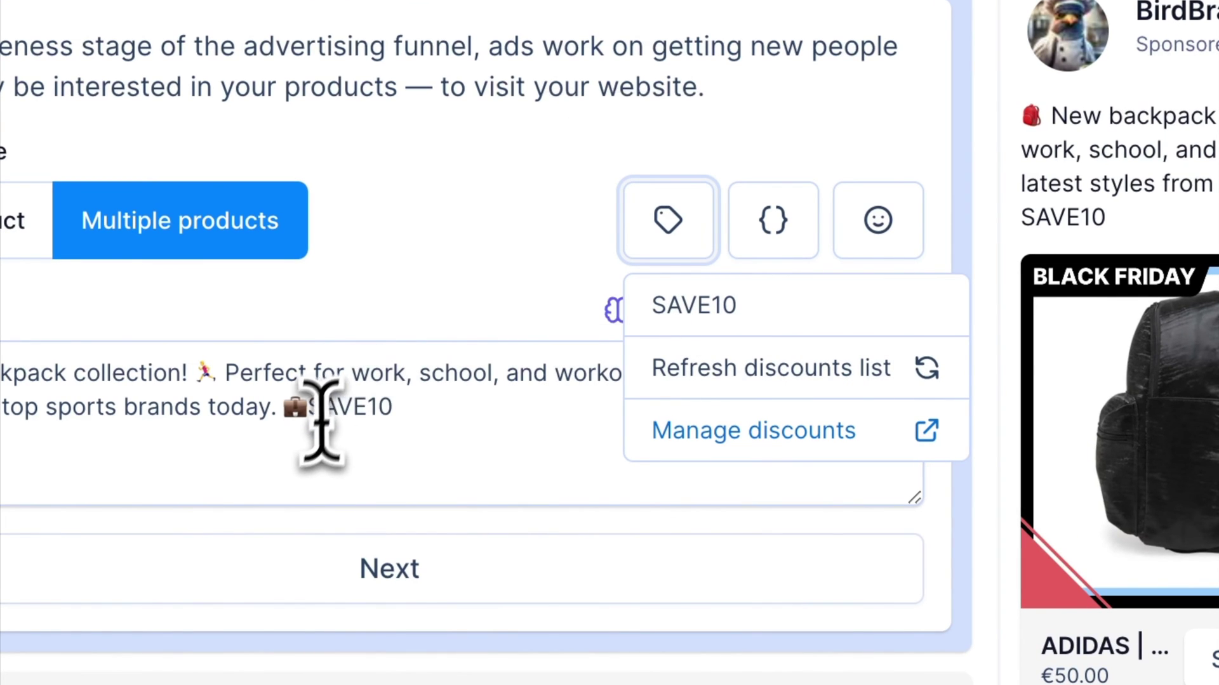
pyautogui.click(407, 412)
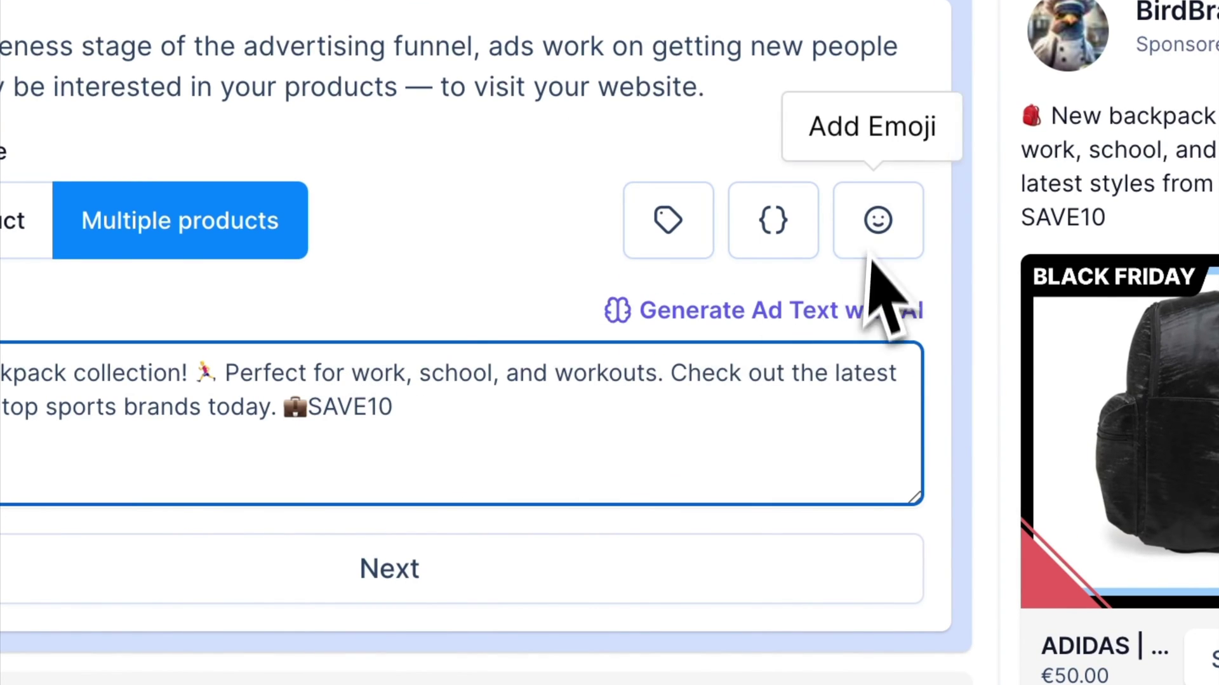
pyautogui.click(794, 238)
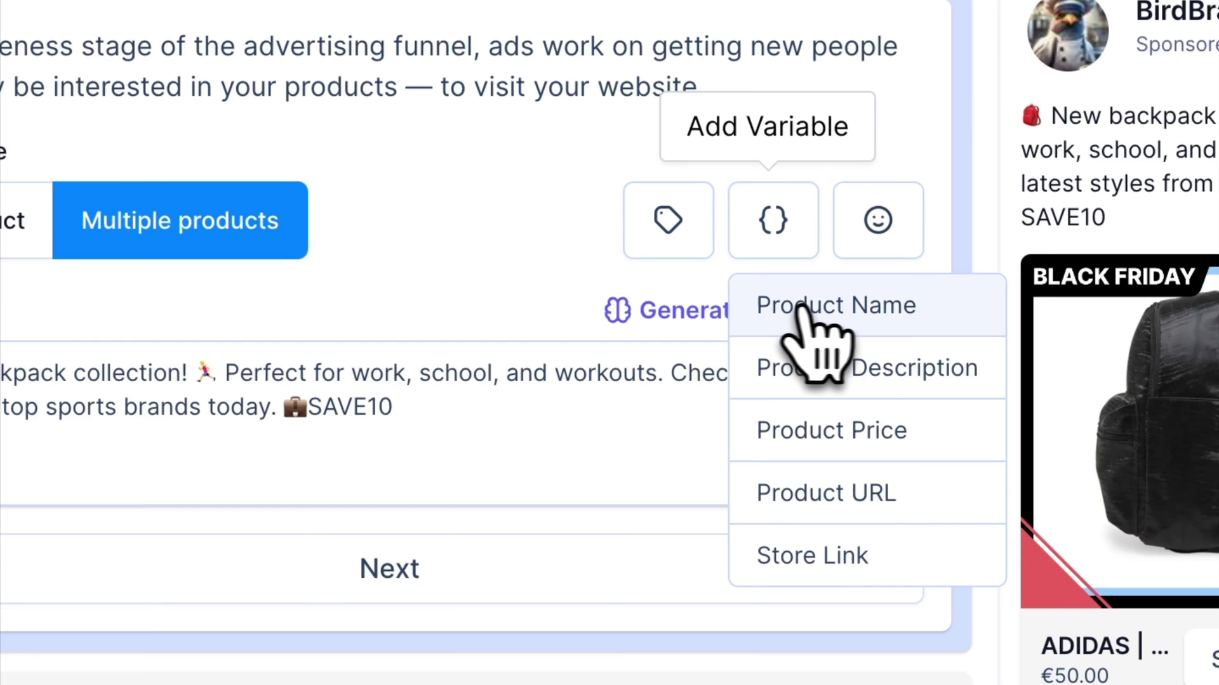
pyautogui.click(868, 319)
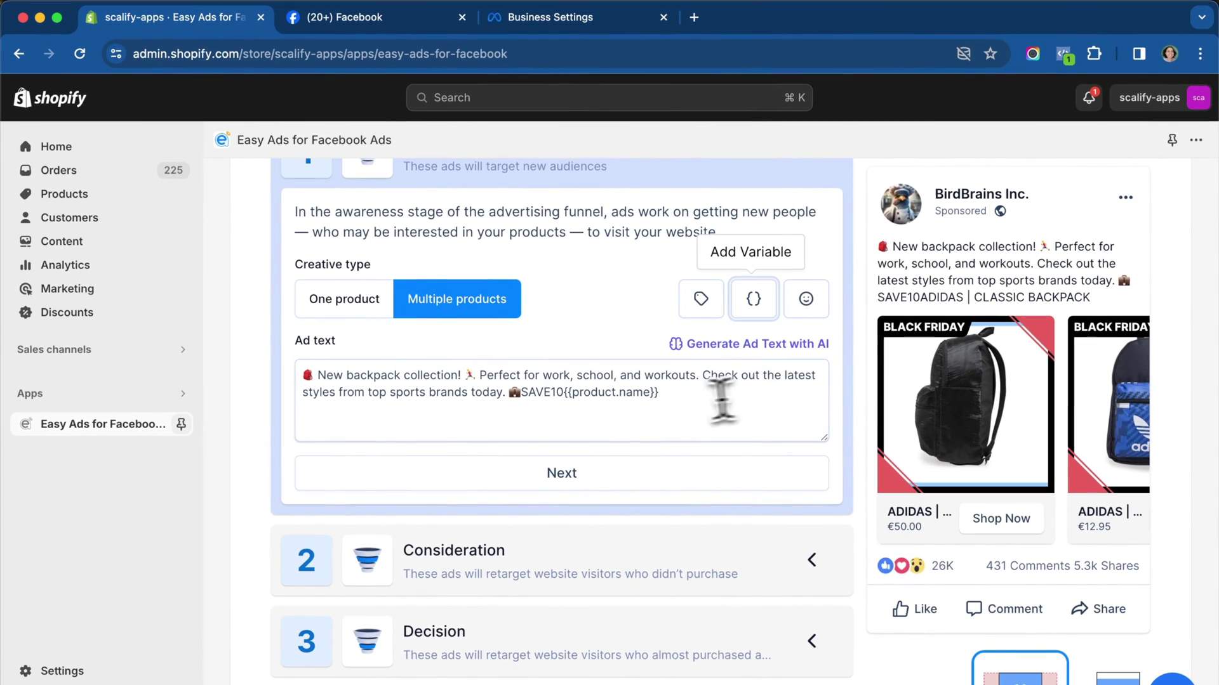
pyautogui.moveTo(720, 401); pyautogui.dragTo(523, 398)
pyautogui.press('BackSpace')
# Step: Accept the Awareness, Consideration and Decision ad texts in turn, ending on the Loyalty stage
pyautogui.click(805, 299)
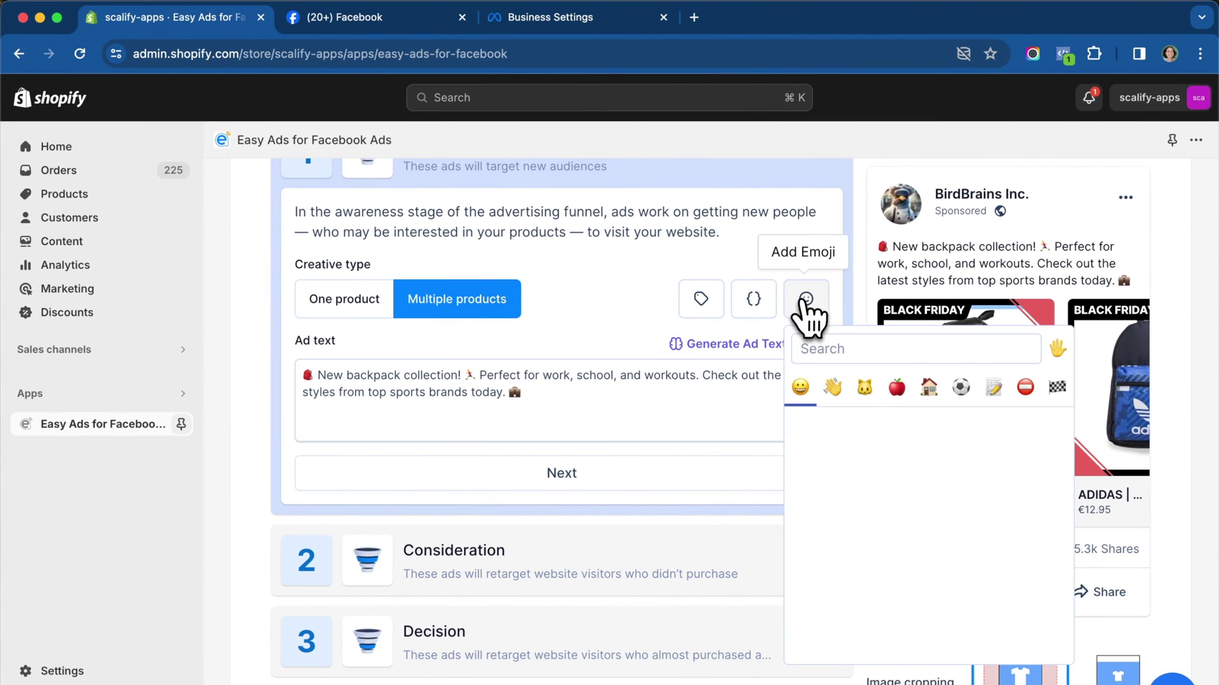
pyautogui.click(805, 300)
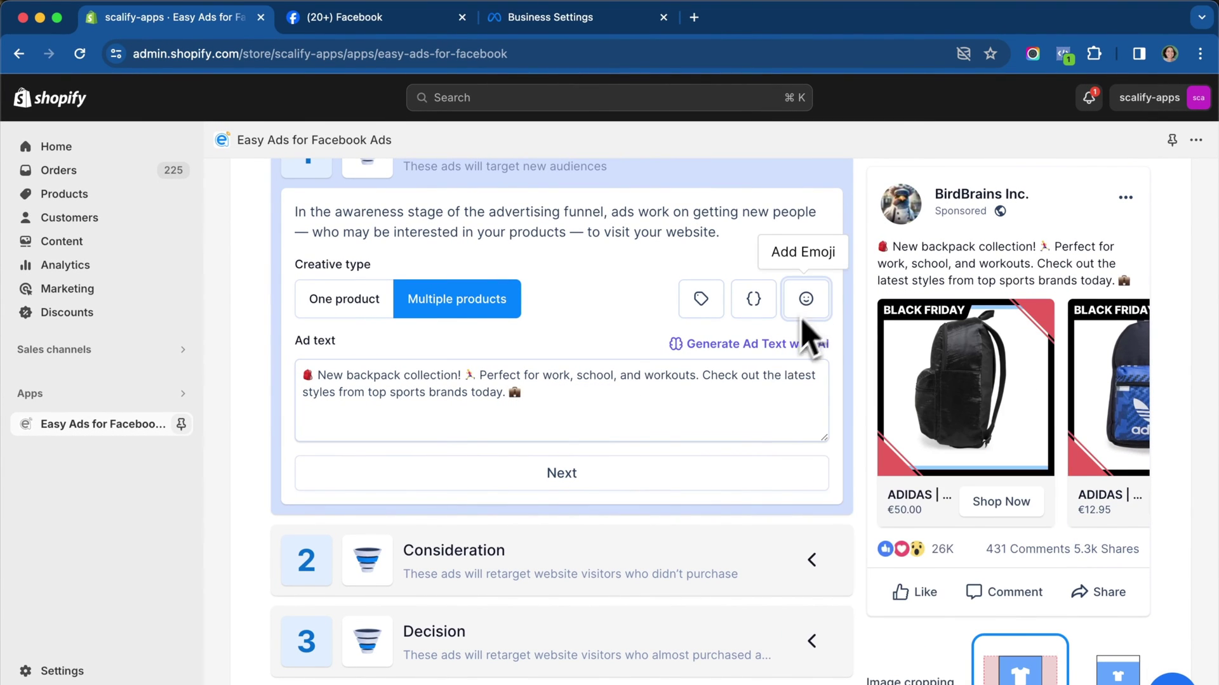
pyautogui.click(638, 477)
pyautogui.click(624, 574)
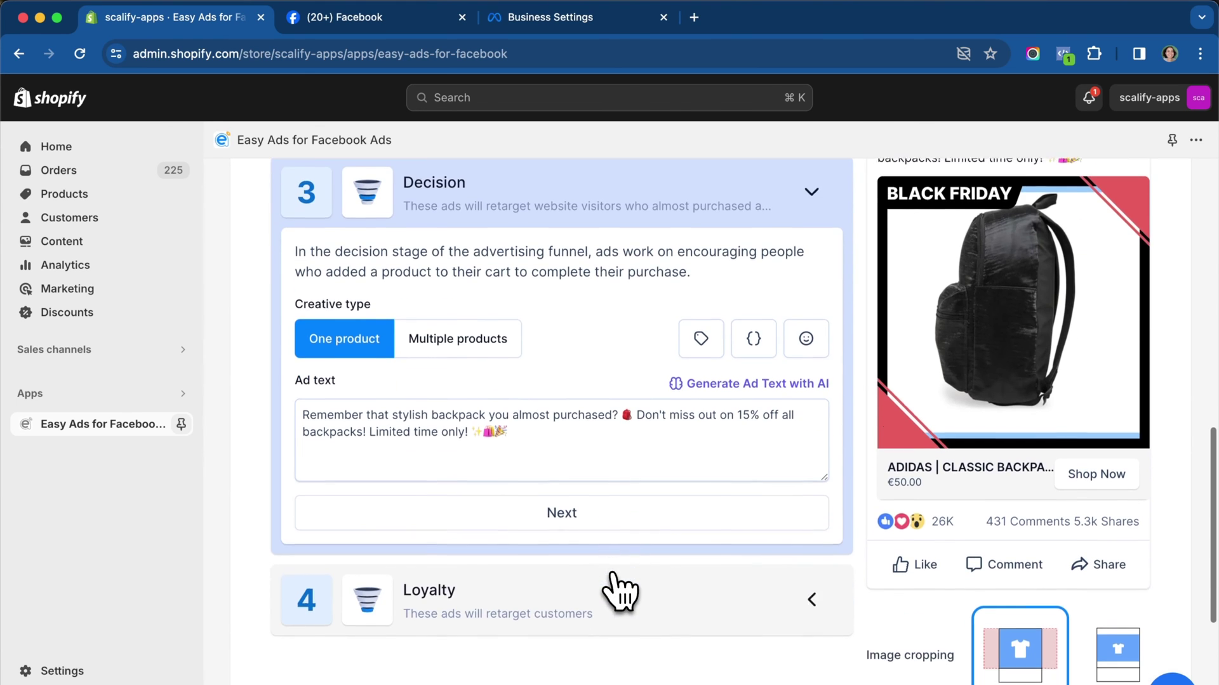
pyautogui.click(615, 514)
pyautogui.scroll(-1, 616, 541)
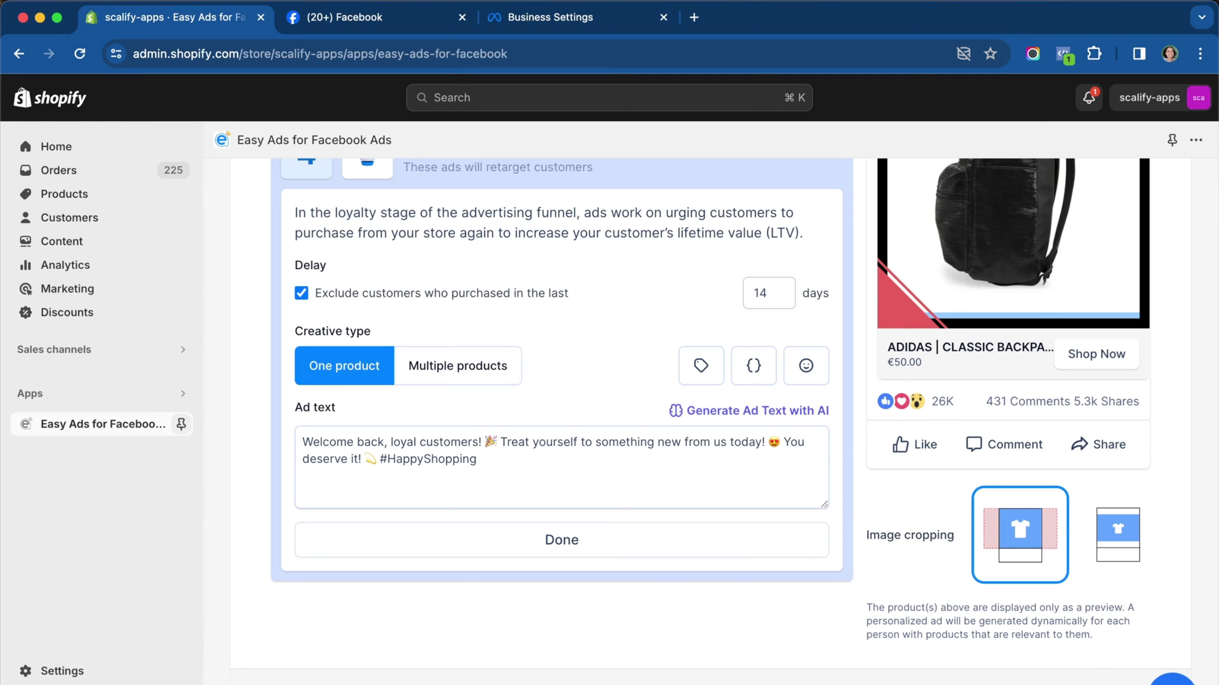
pyautogui.scroll(-10, 946, 508)
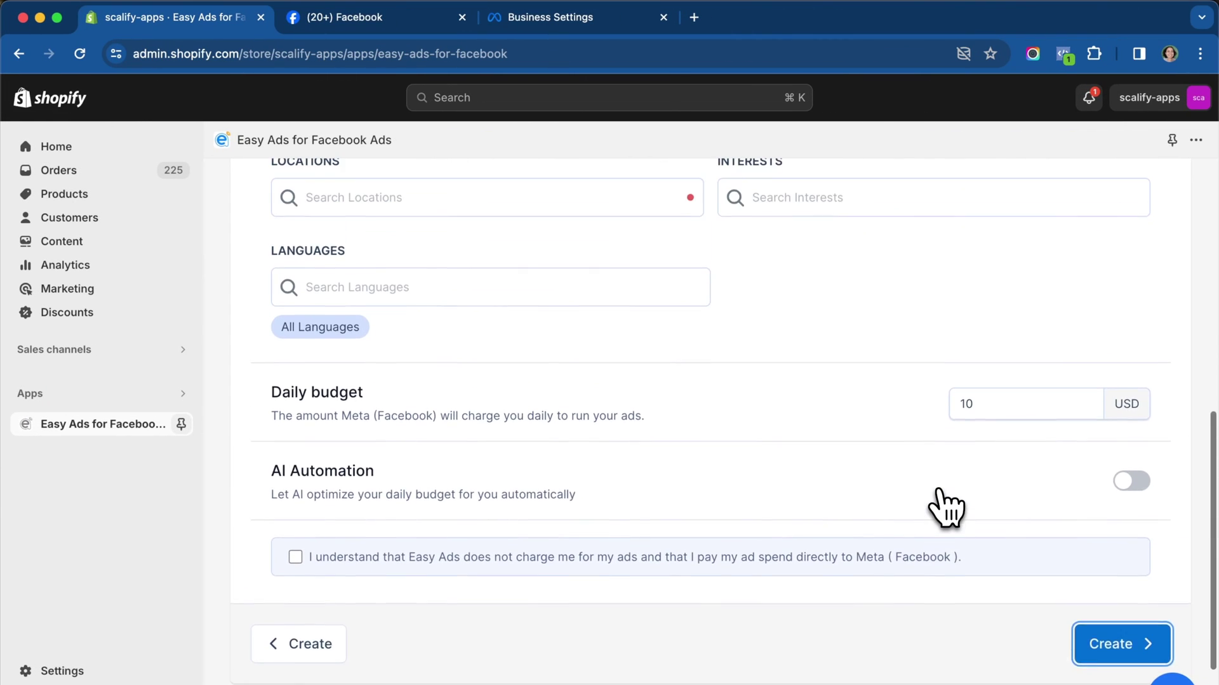
pyautogui.scroll(5, 946, 507)
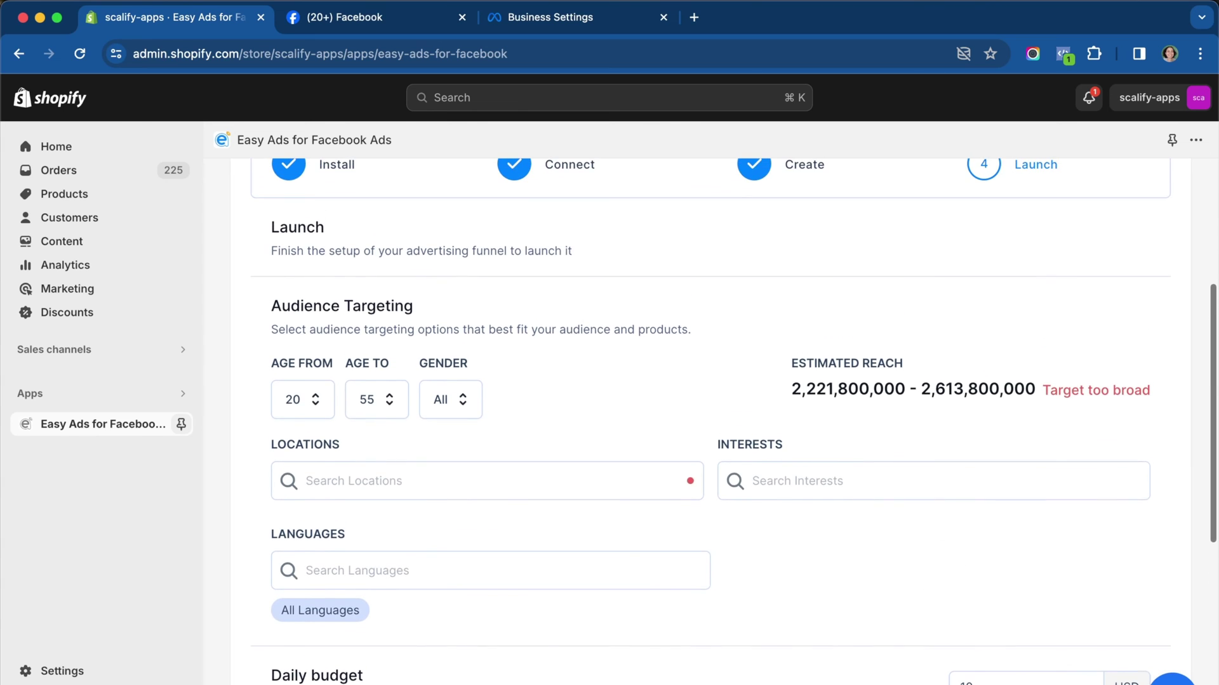
pyautogui.scroll(1, 733, 422)
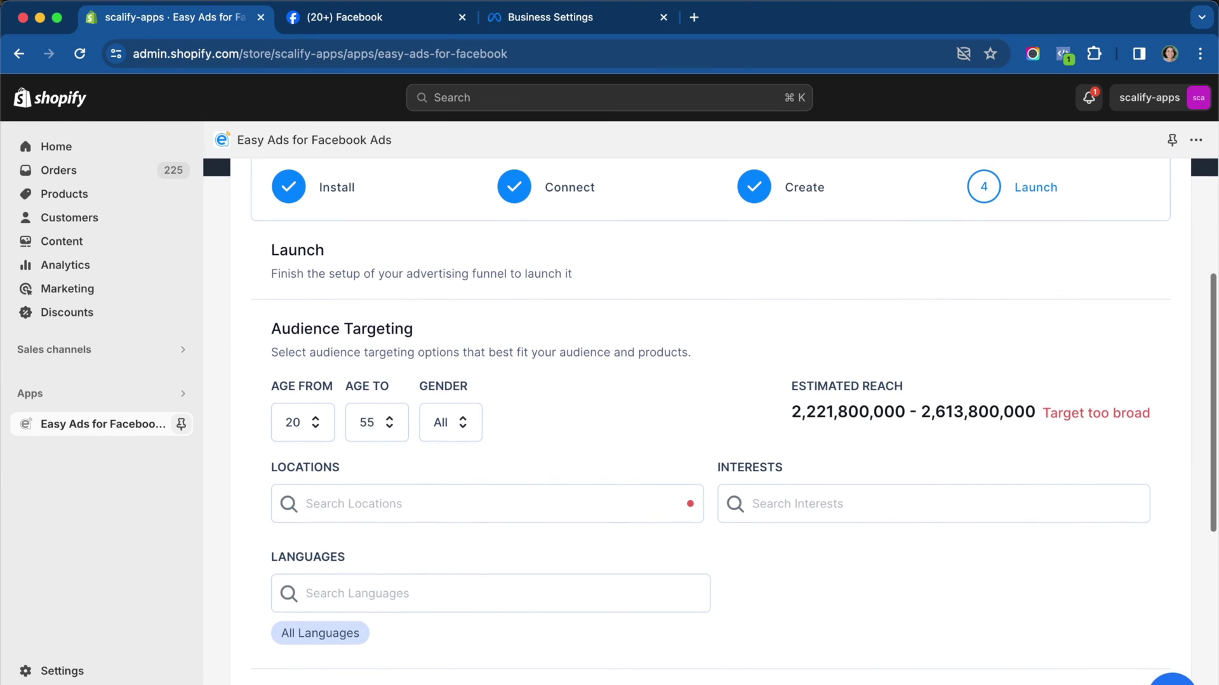
# Step: Target the United Kingdom with an audience age range of 19 to 45
pyautogui.click(597, 513)
pyautogui.write('united')
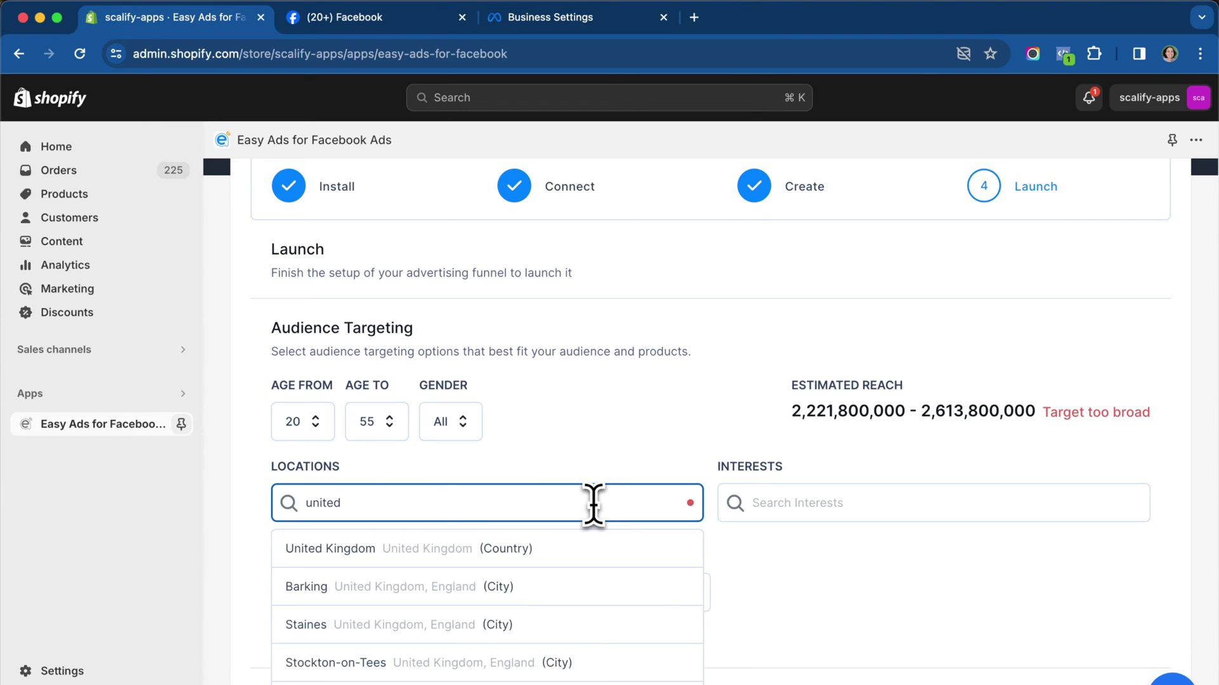
pyautogui.click(447, 548)
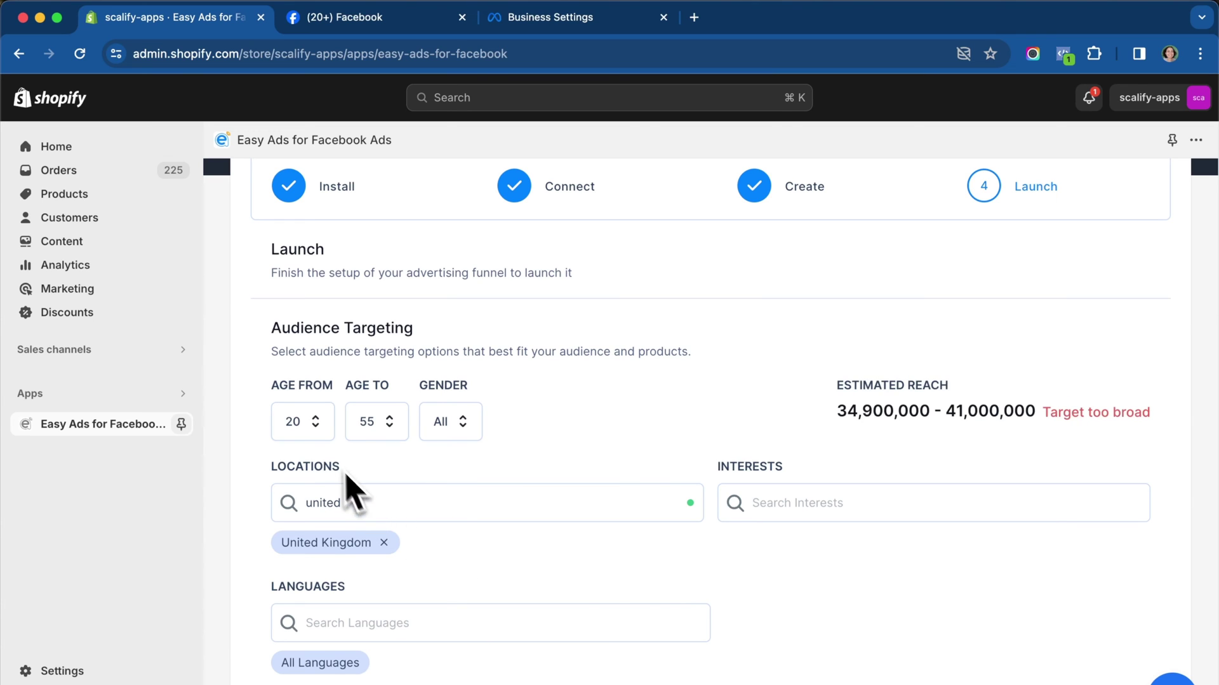
pyautogui.click(320, 436)
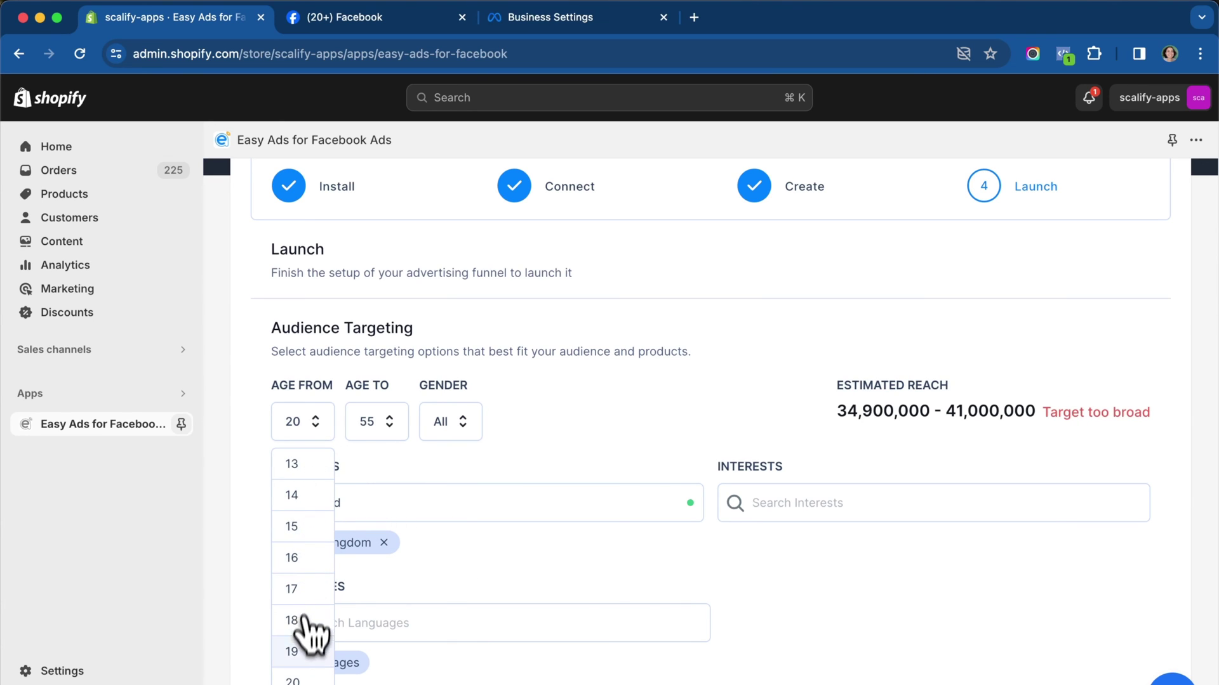
pyautogui.click(304, 652)
pyautogui.click(381, 429)
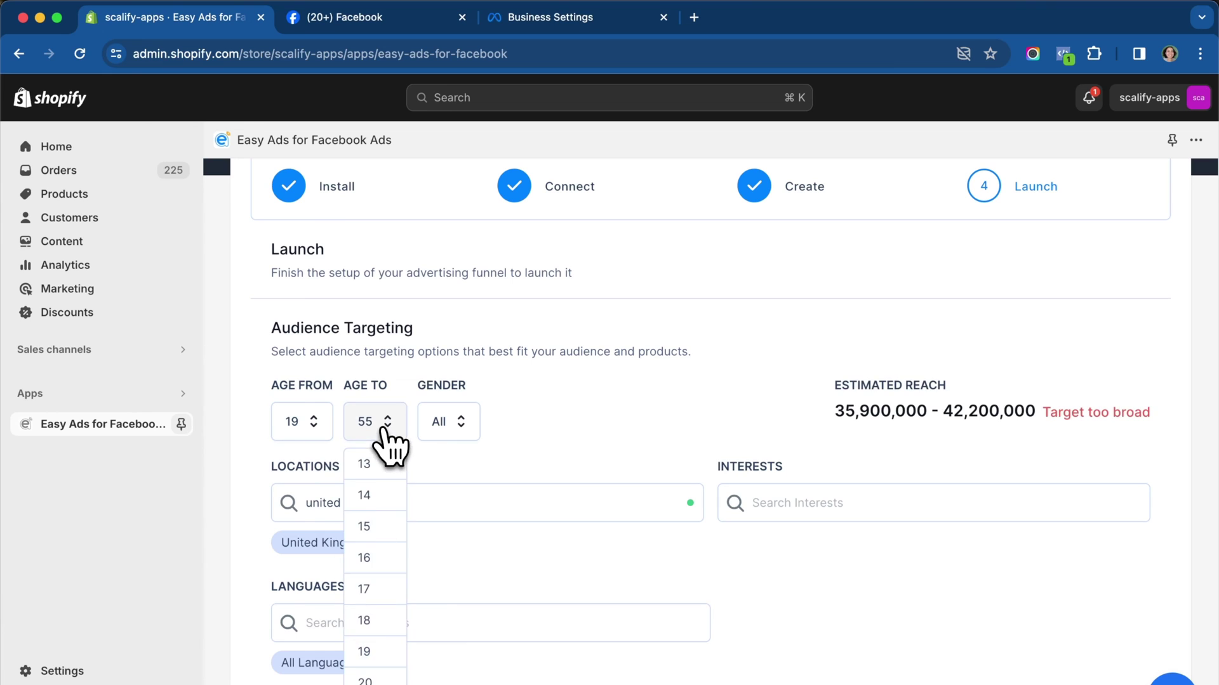
pyautogui.scroll(-2, 391, 571)
pyautogui.scroll(-2, 391, 583)
pyautogui.scroll(-2, 392, 581)
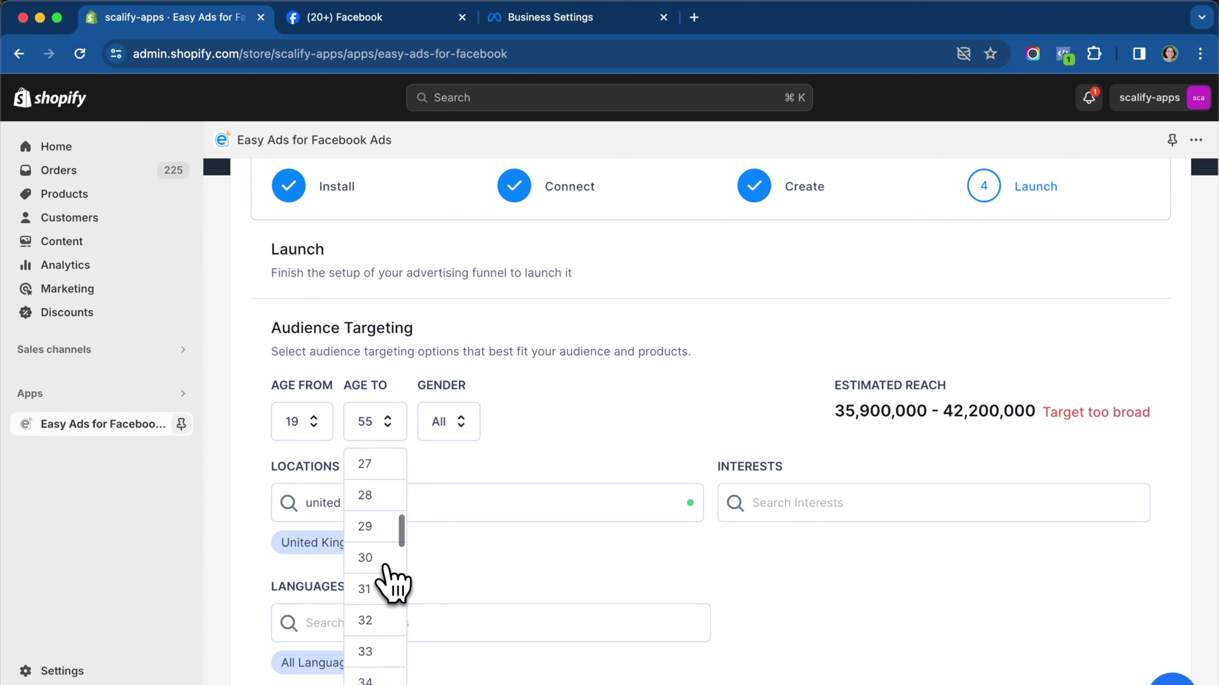
pyautogui.scroll(-2, 393, 580)
pyautogui.scroll(-1, 395, 579)
pyautogui.scroll(-2, 394, 579)
pyautogui.scroll(-1, 394, 579)
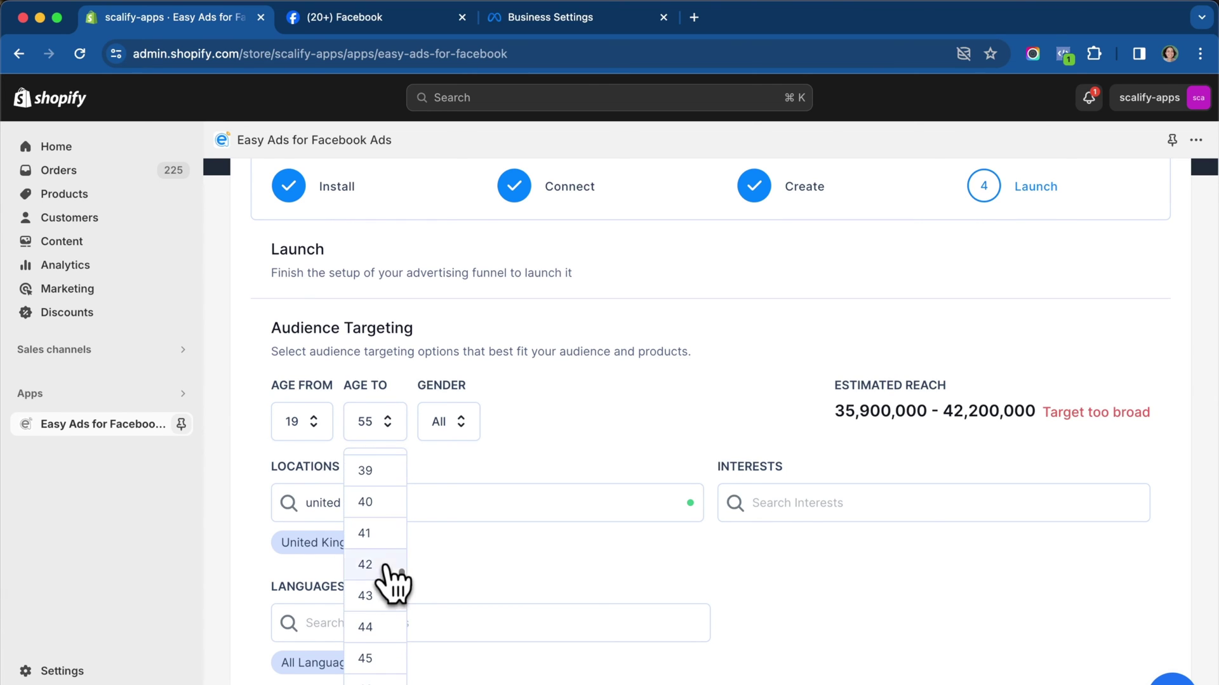
pyautogui.click(376, 657)
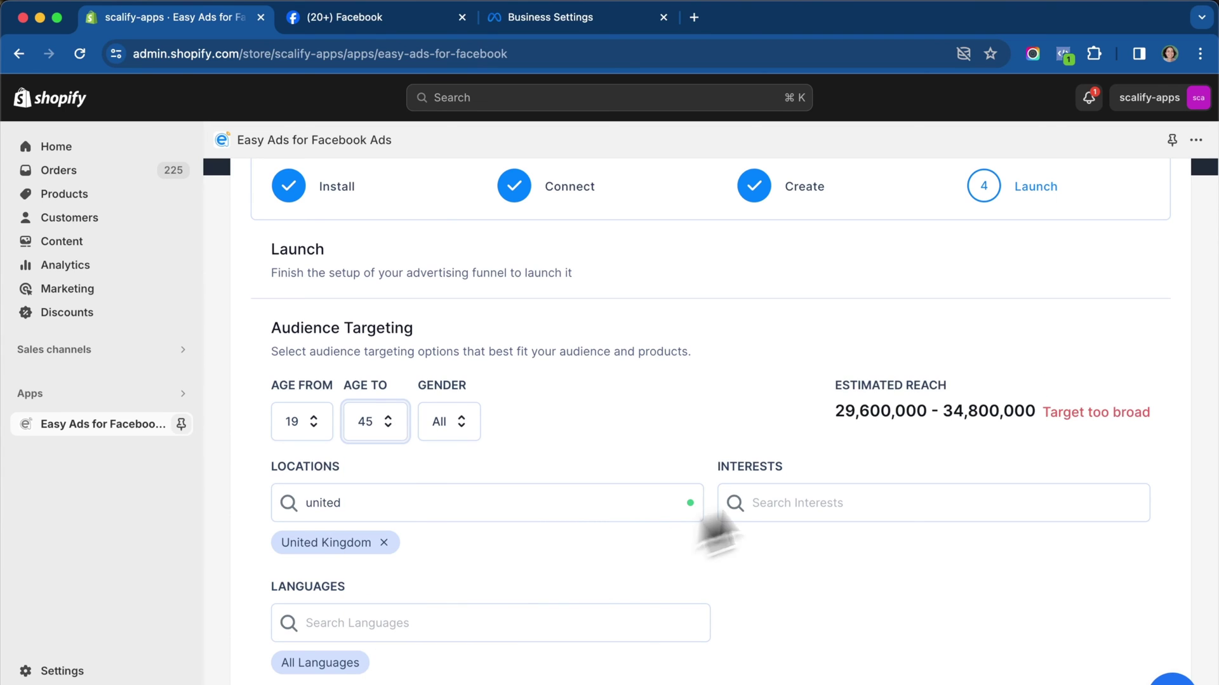
# Step: Add the Engaged Shoppers interest and the English (All) language
pyautogui.click(884, 497)
pyautogui.write('engaged')
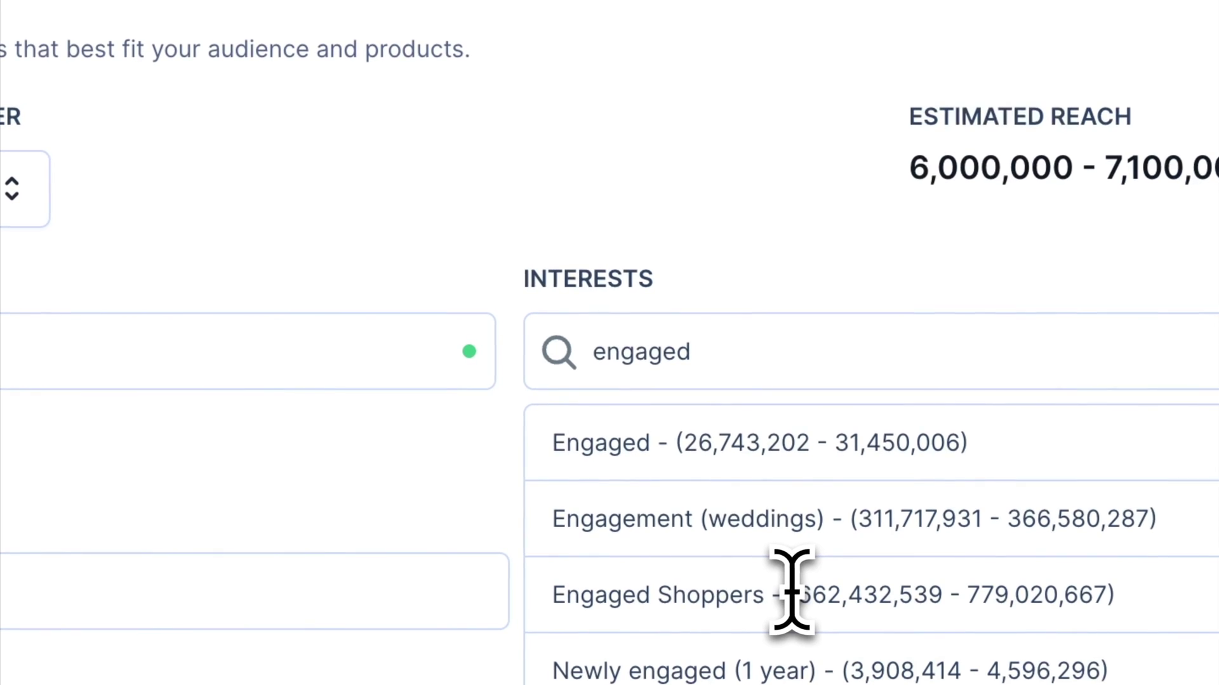
pyautogui.click(791, 585)
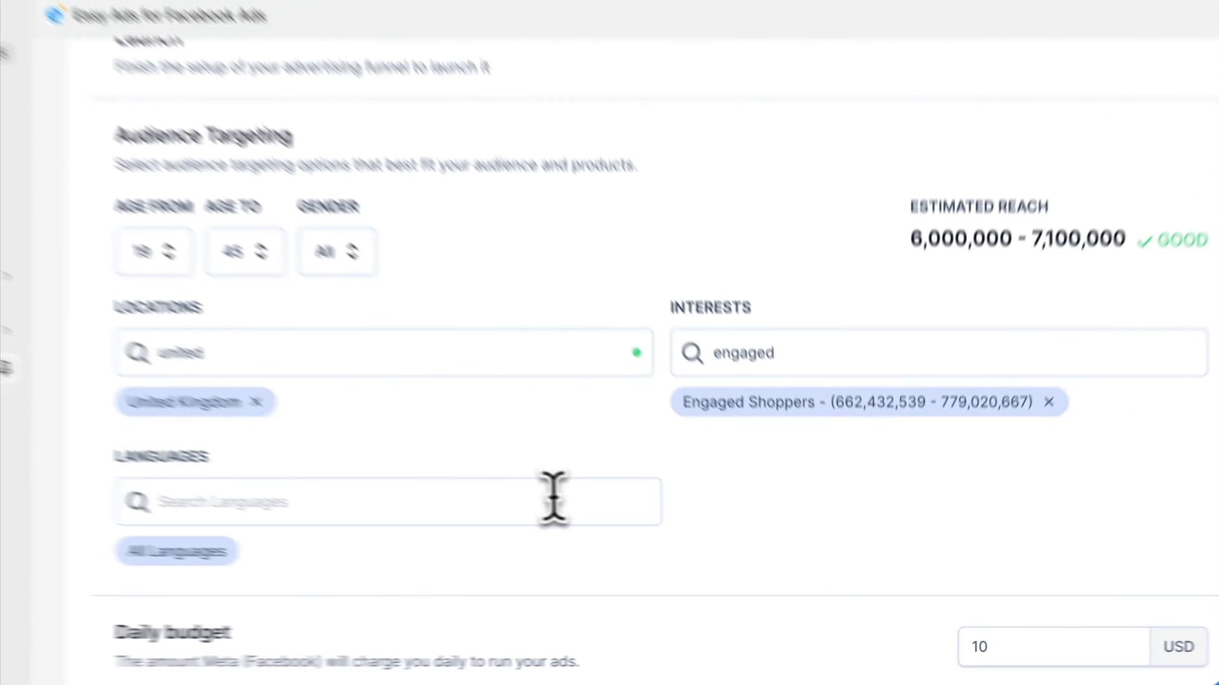
pyautogui.click(599, 531)
pyautogui.write('eng')
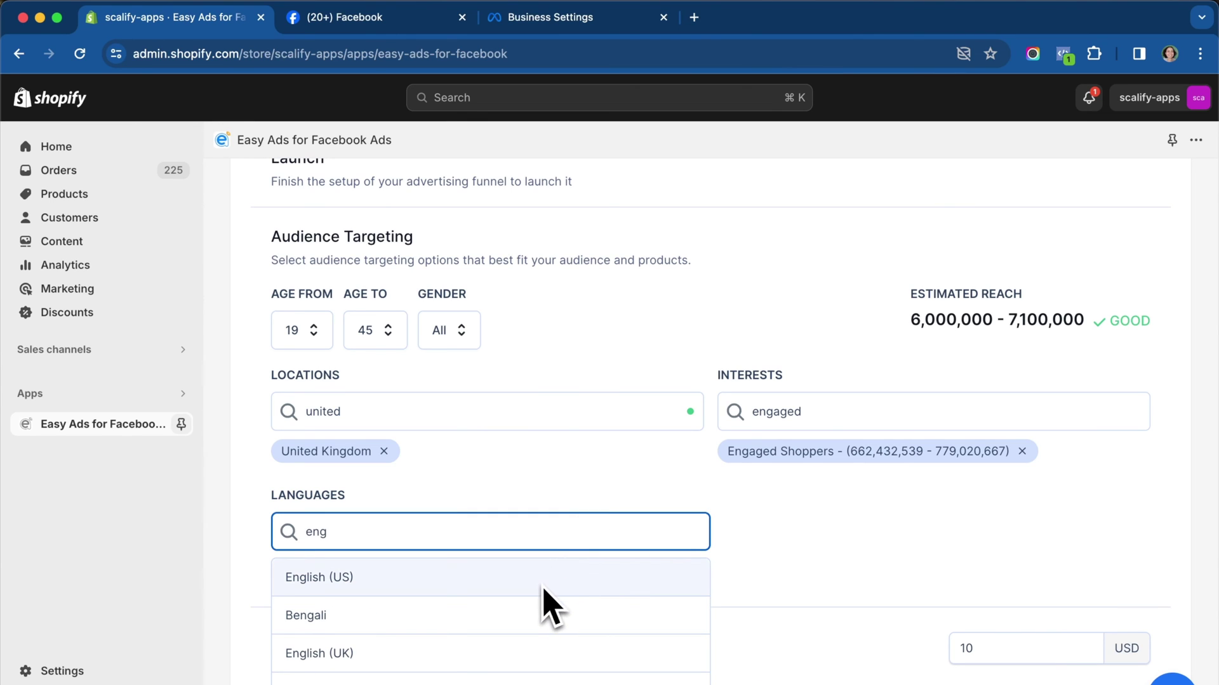
pyautogui.click(565, 678)
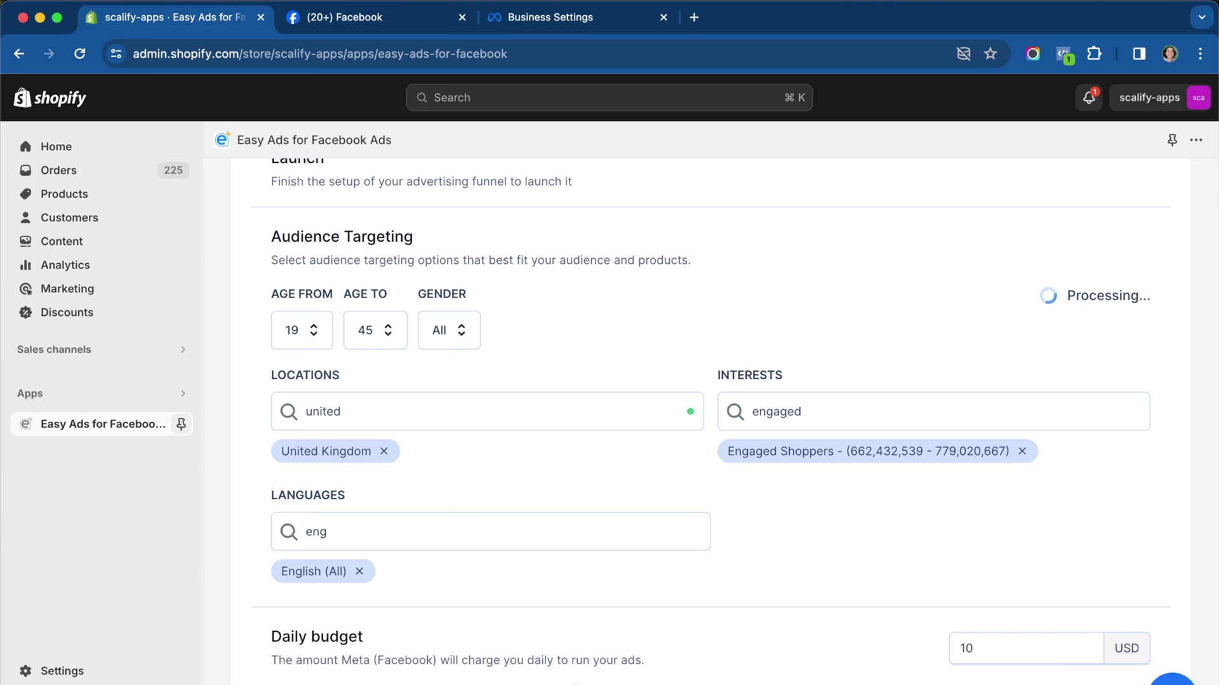
pyautogui.scroll(-3, 725, 606)
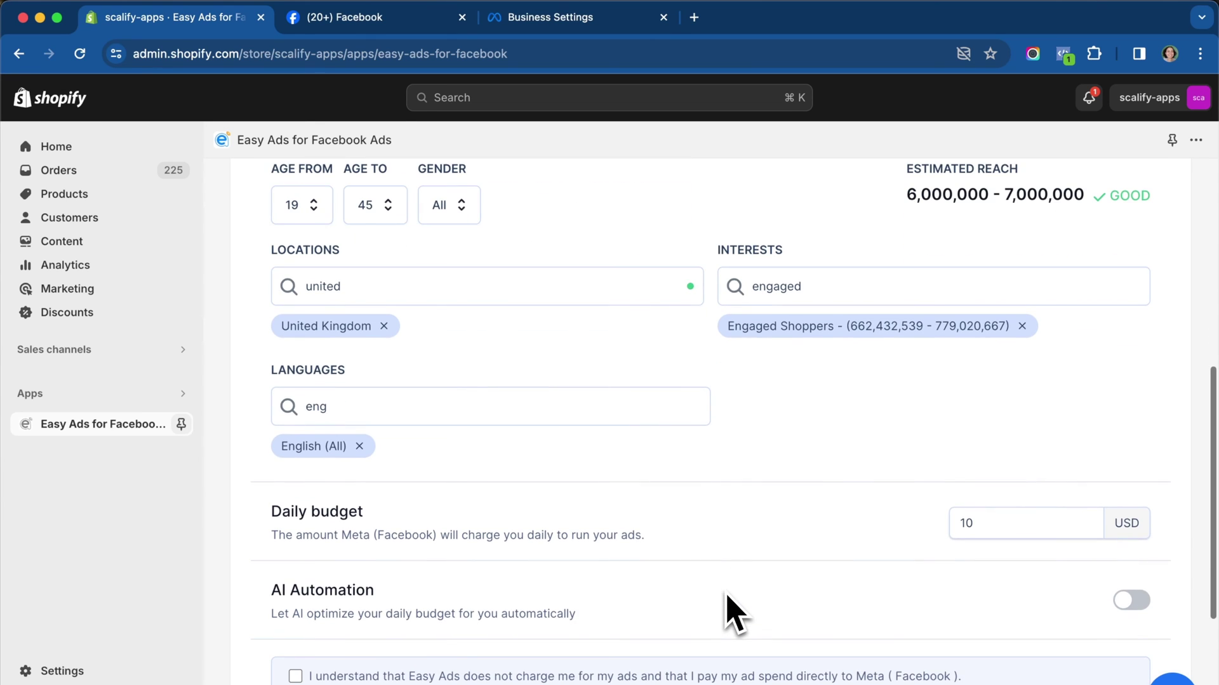
pyautogui.scroll(-3, 728, 610)
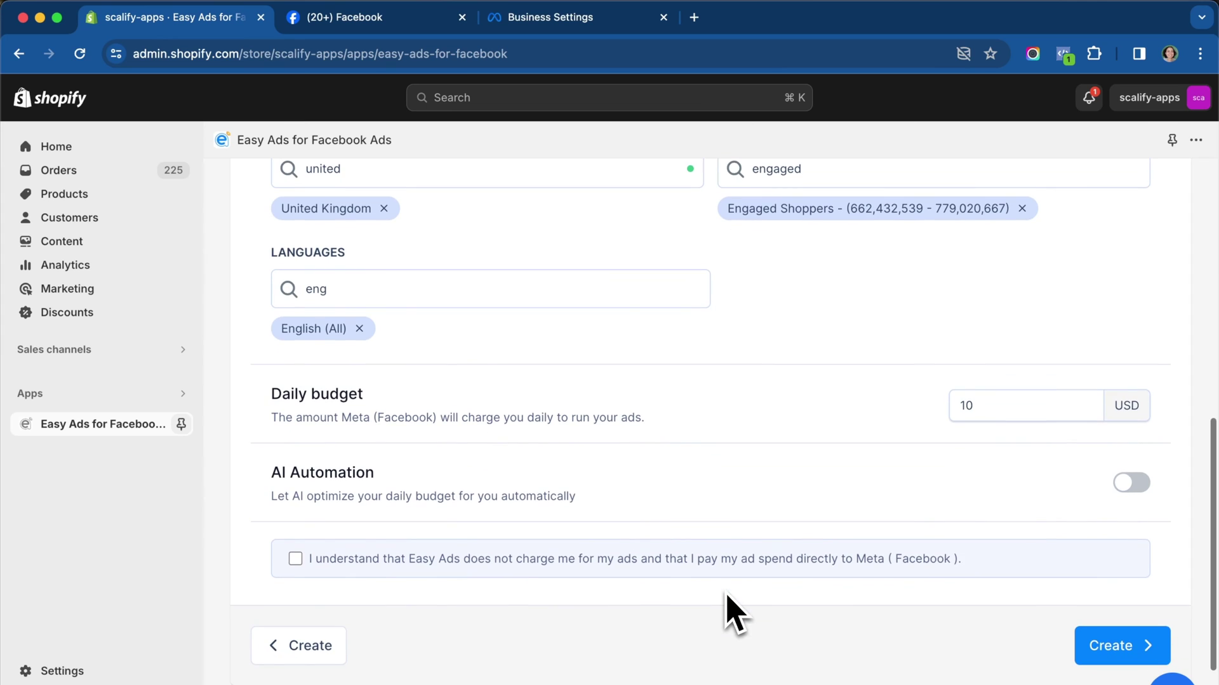
# Step: Switch on AI Automation, set the maximum daily budget to 100 USD, and acknowledge ad spend is paid to Meta
pyautogui.click(1124, 488)
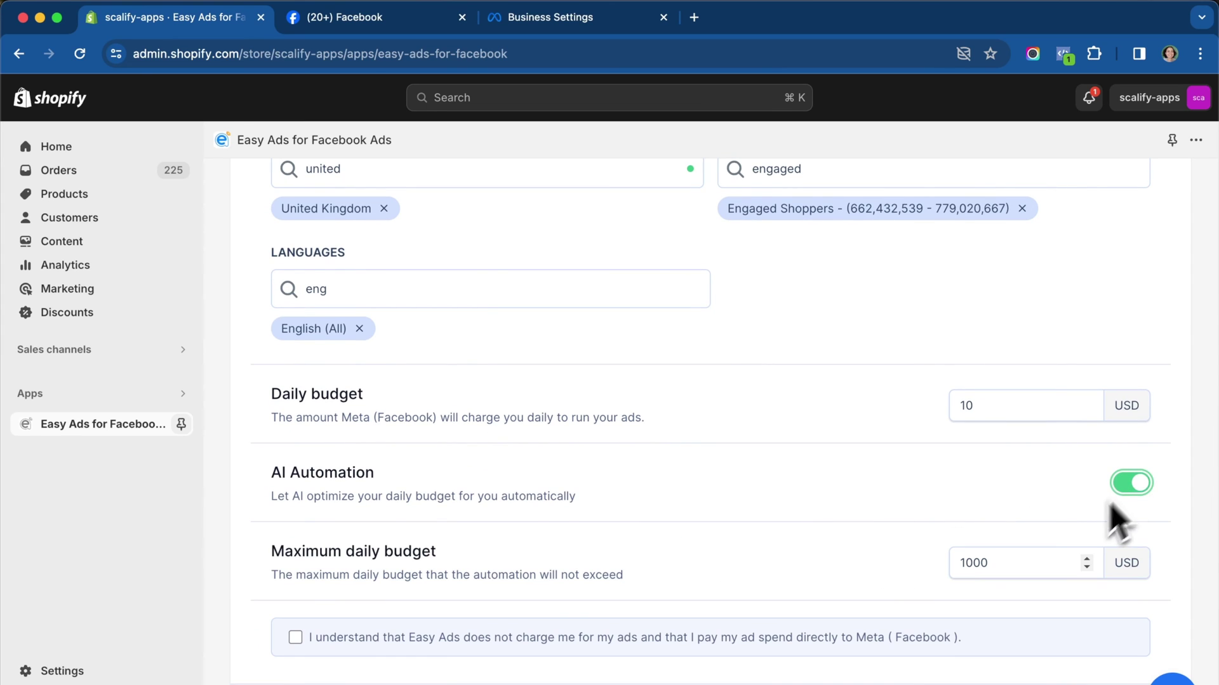
pyautogui.click(1016, 570)
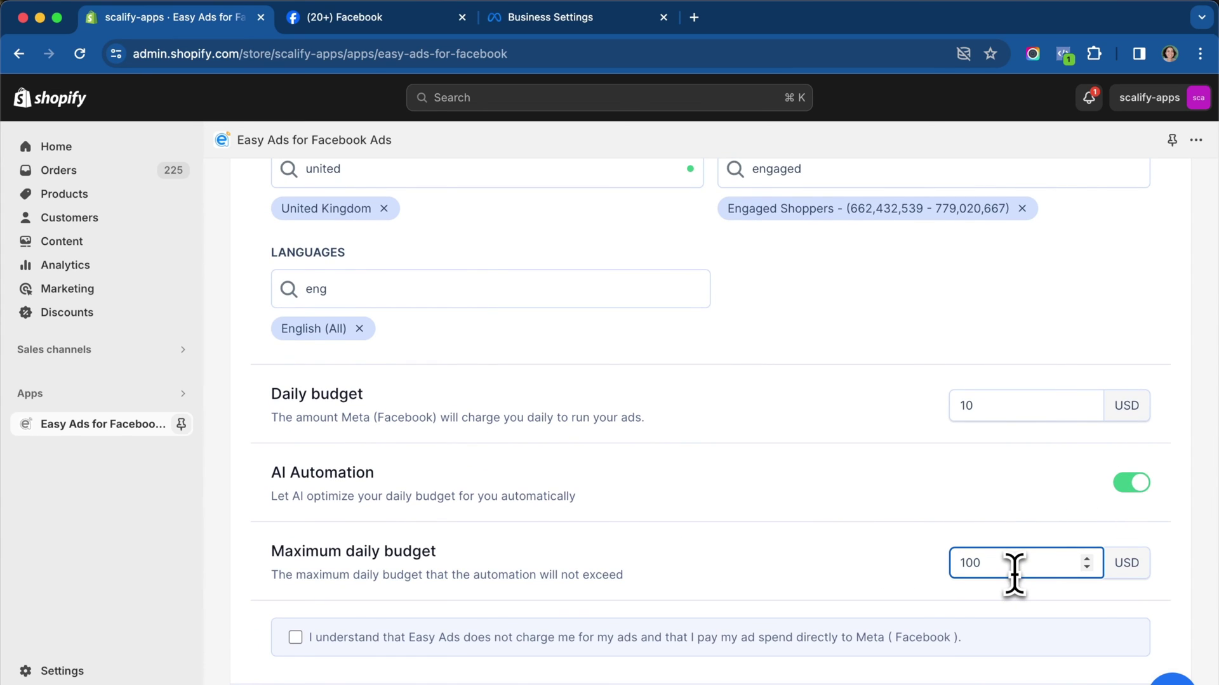
pyautogui.scroll(-2, 906, 535)
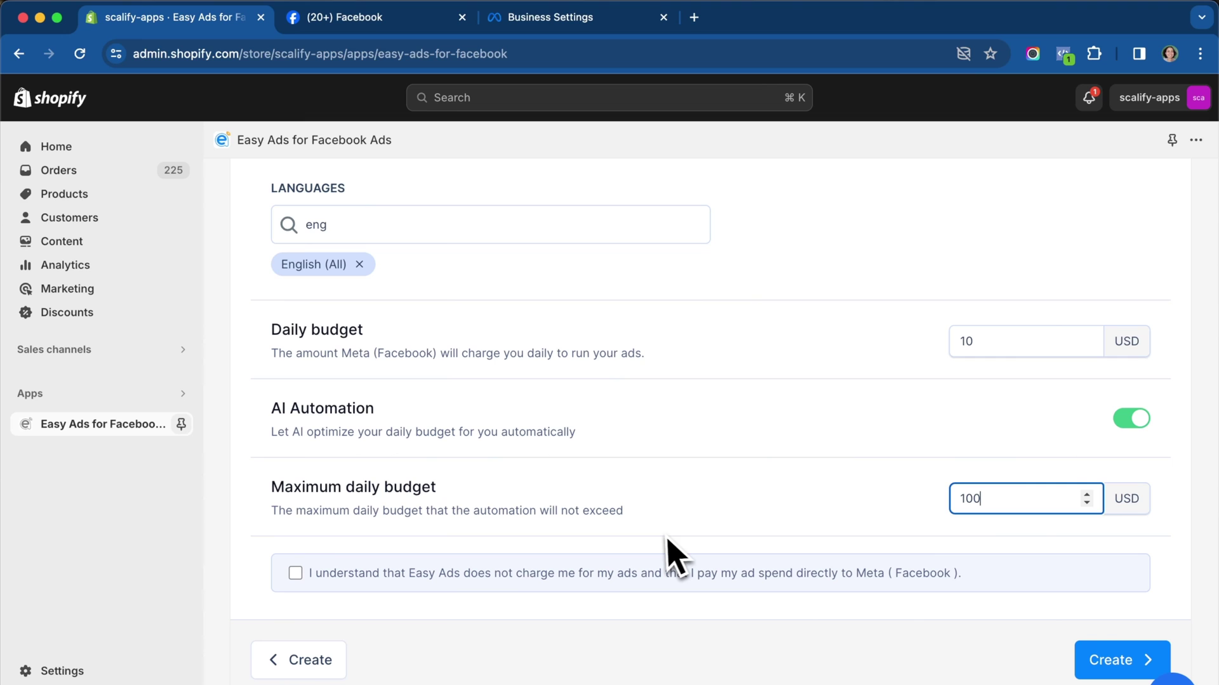
pyautogui.click(295, 577)
pyautogui.scroll(-1, 391, 624)
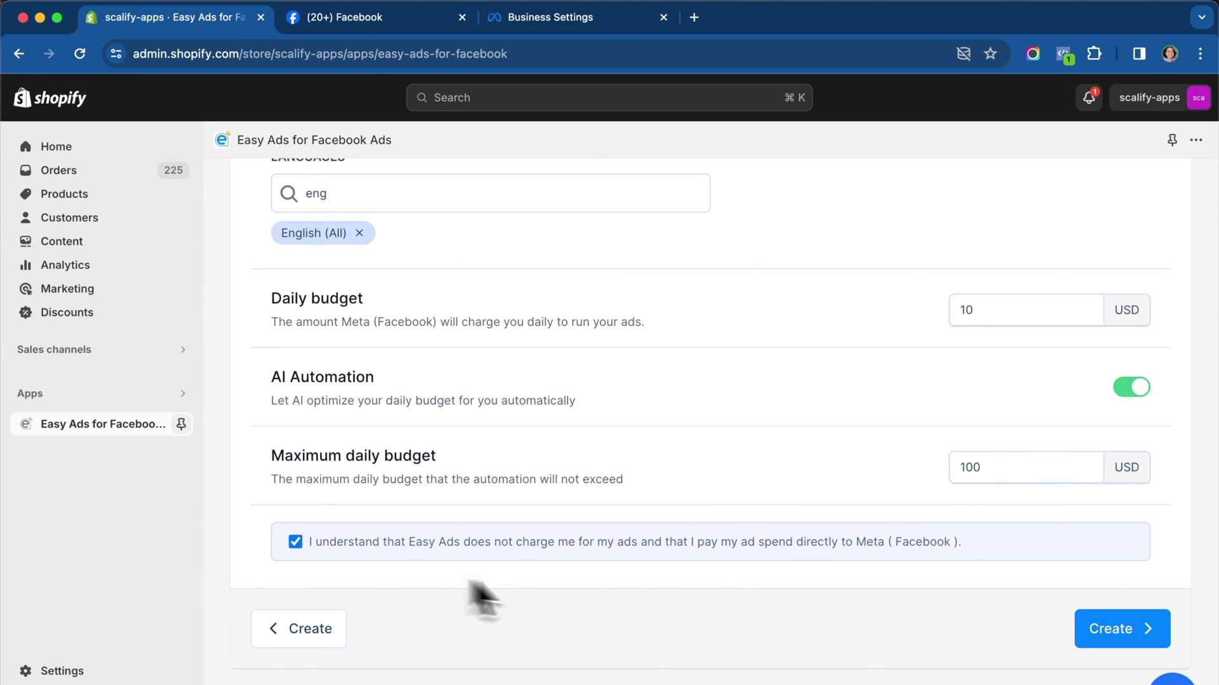
# Step: Submit the finished advertising funnel and continue to the ads dashboard after the update confirmation
pyautogui.click(1104, 644)
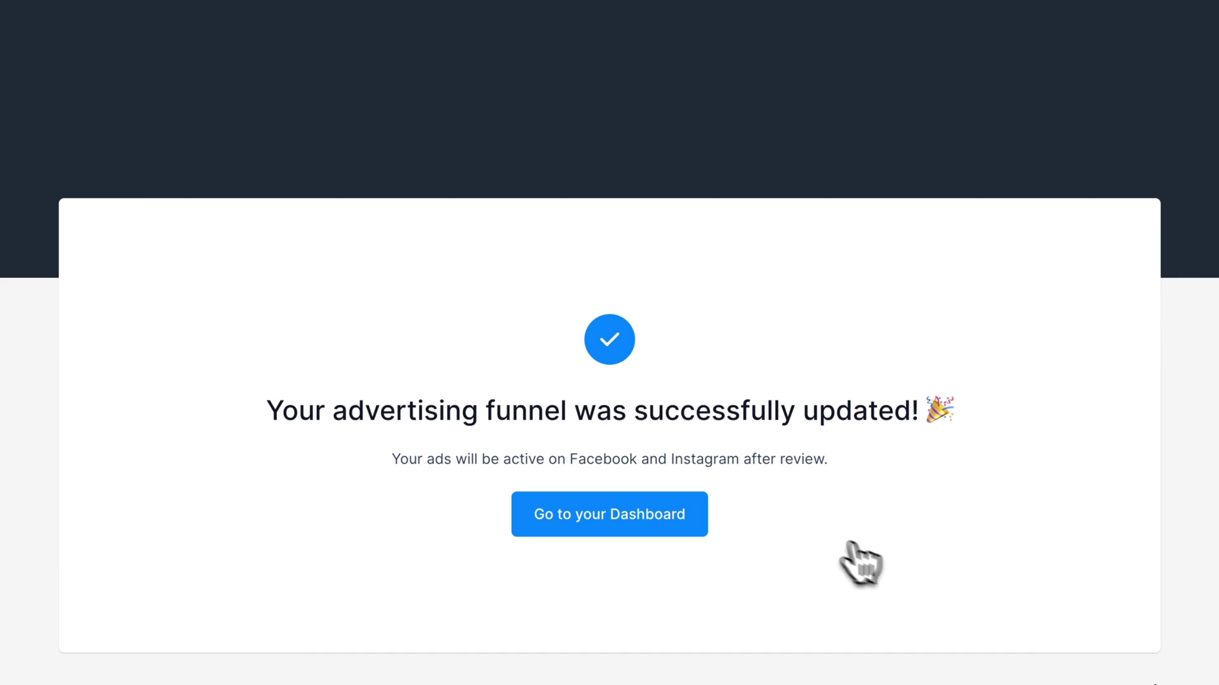
pyautogui.click(650, 544)
pyautogui.scroll(-1, 626, 552)
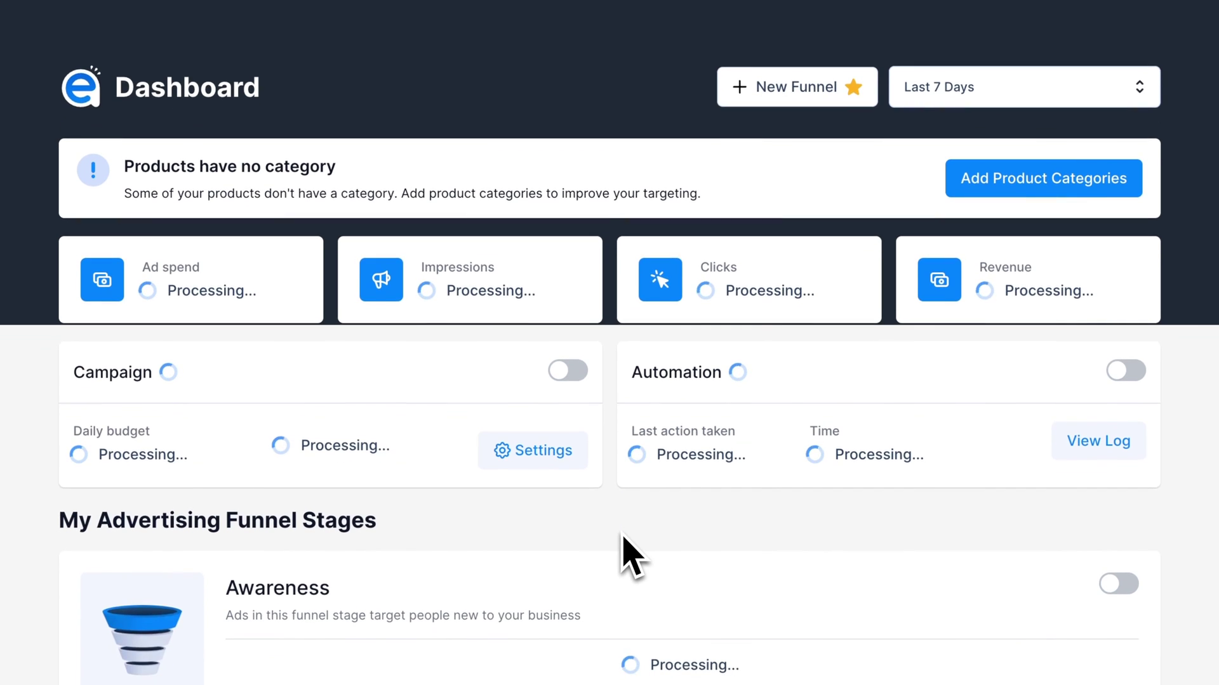
pyautogui.scroll(-1, 626, 553)
pyautogui.scroll(-1, 625, 552)
pyautogui.scroll(-2, 626, 552)
pyautogui.scroll(-2, 625, 552)
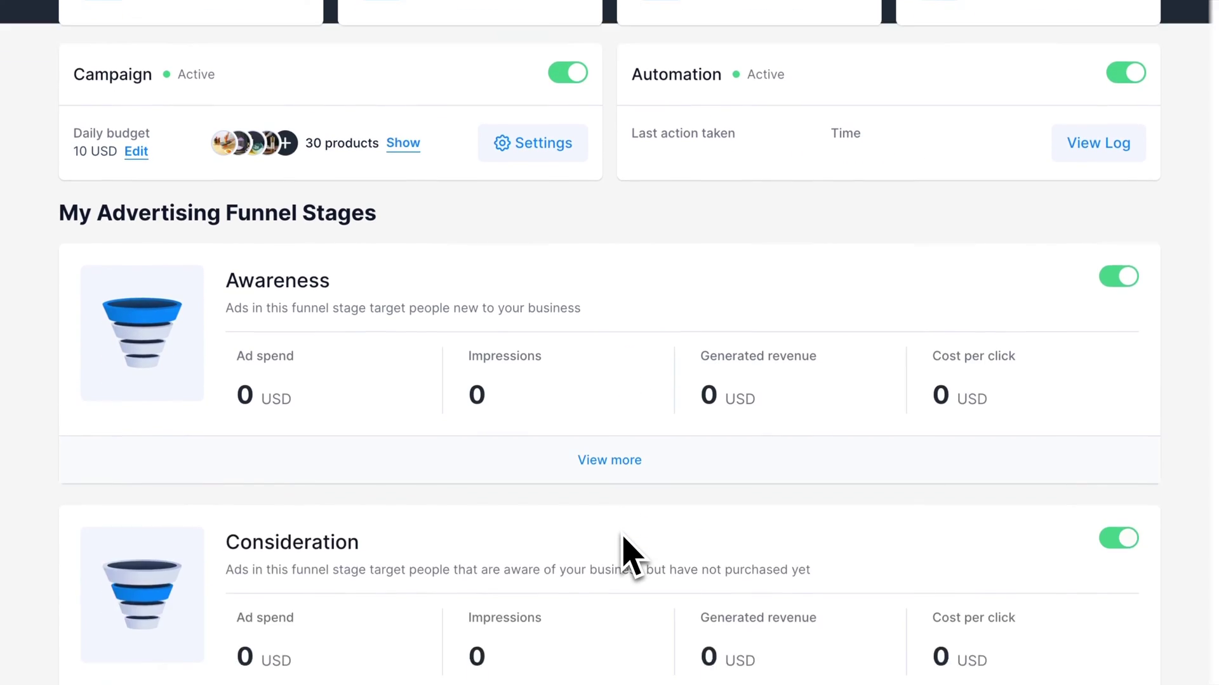